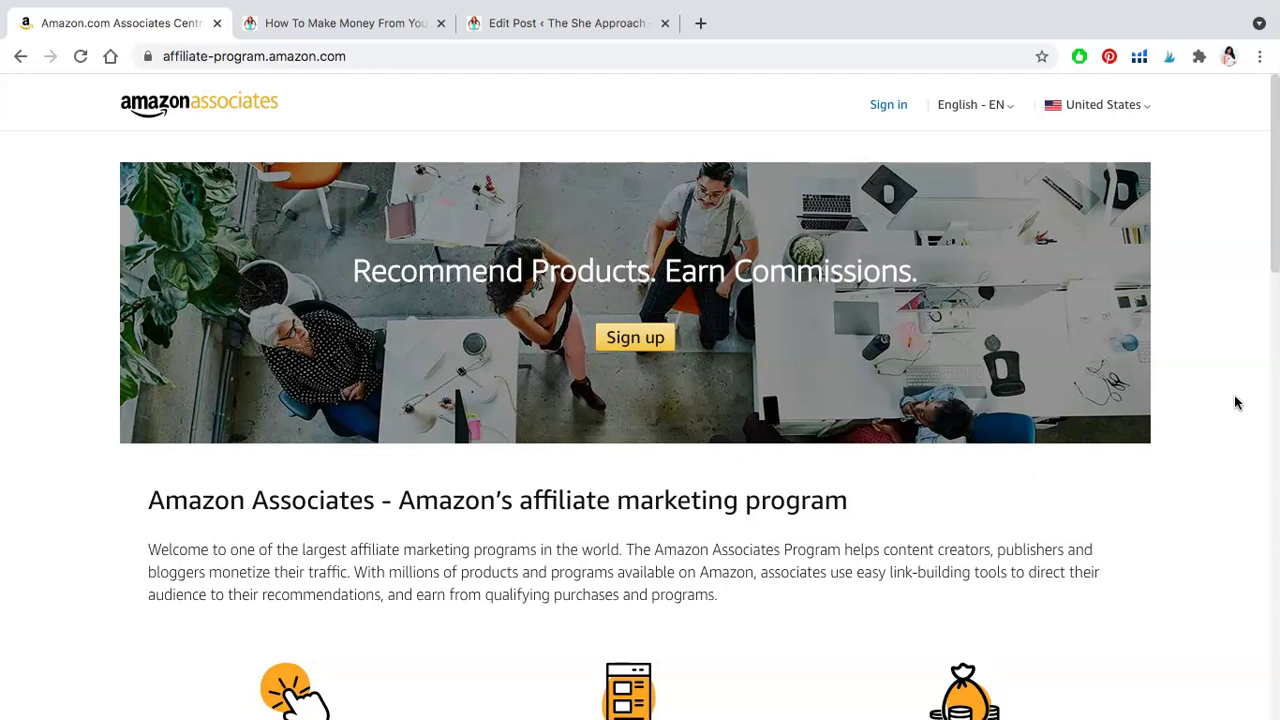
# Read through the Amazon Associates program page down to its frequently asked questions and sign-up section
pyautogui.click(1177, 383)
pyautogui.scroll(-10, 1178, 390)
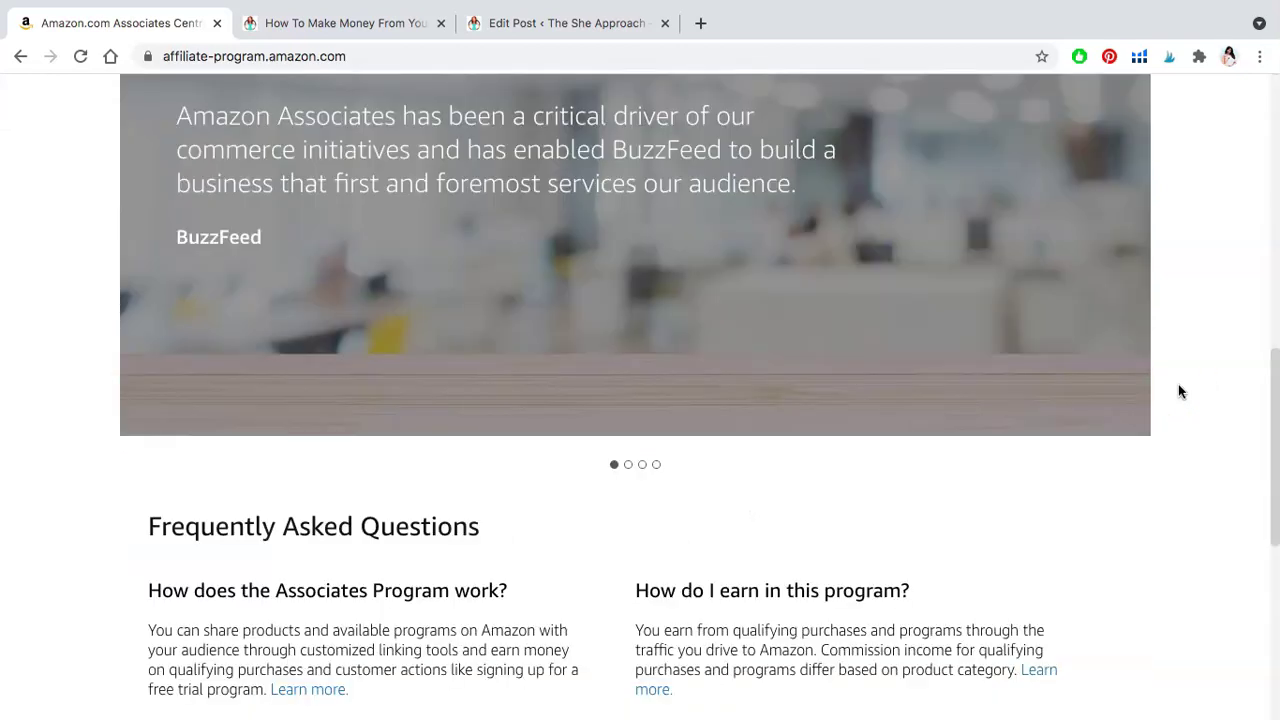
pyautogui.scroll(-5, 1178, 391)
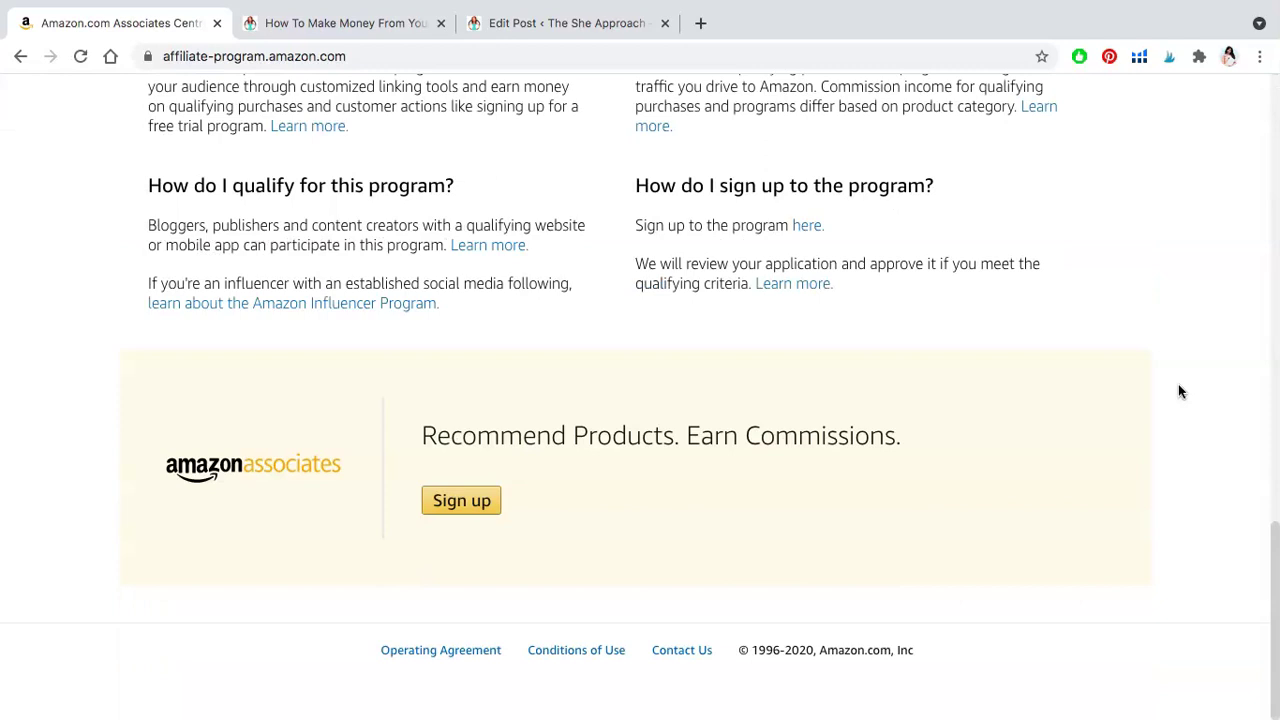
# Test the Macbook Air 13 image and text affiliate links in the laptop blog post, closing each Amazon page
pyautogui.click(786, 436)
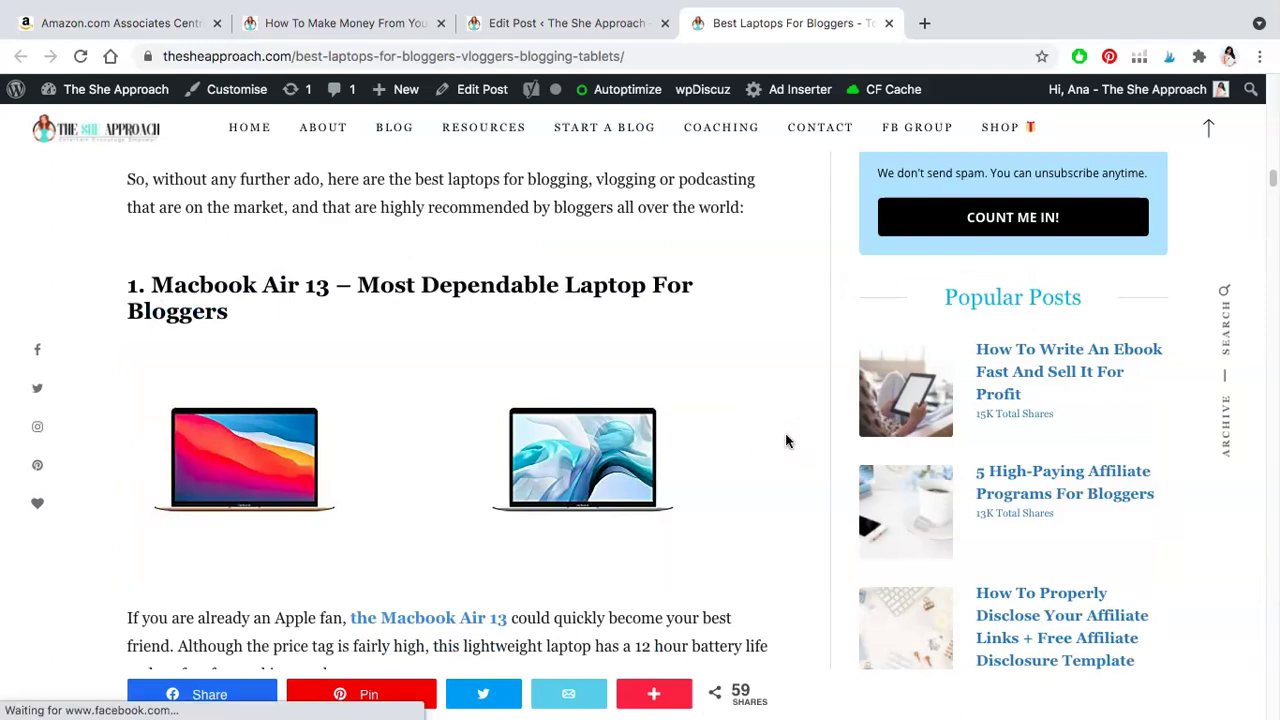
pyautogui.click(600, 458)
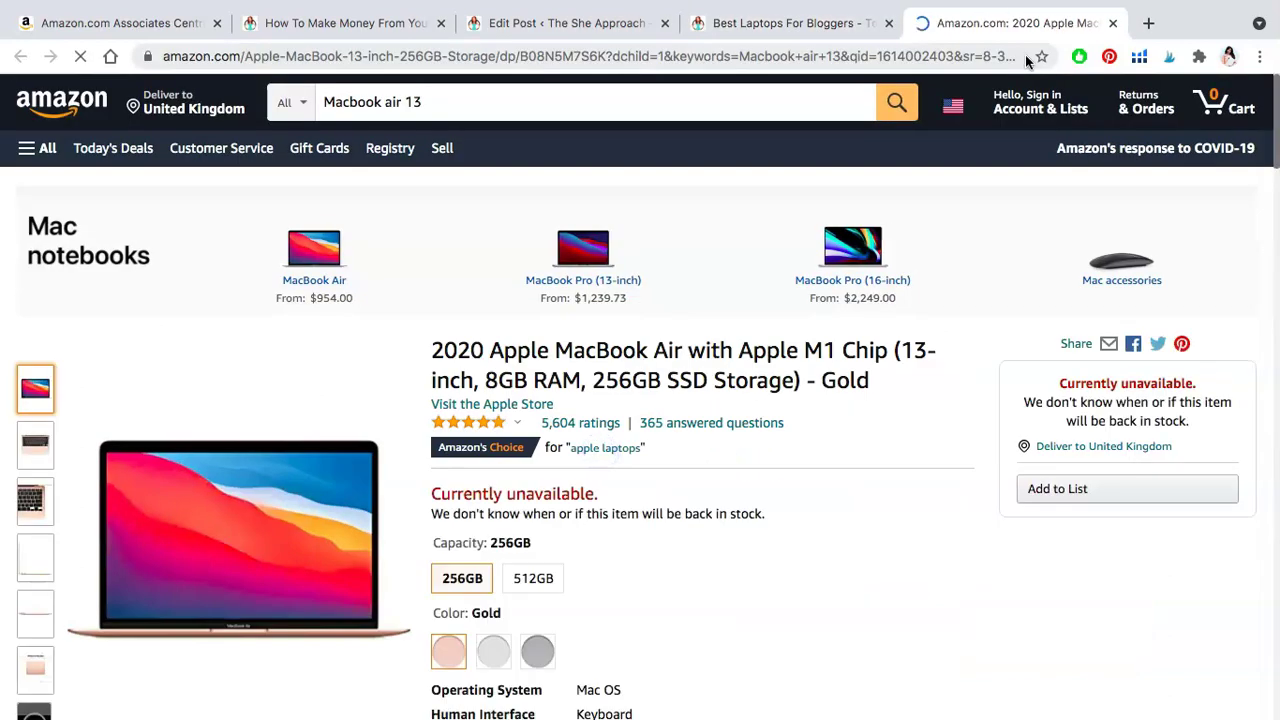
pyautogui.press('super+w')
pyautogui.click(457, 463)
pyautogui.scroll(-3, 458, 465)
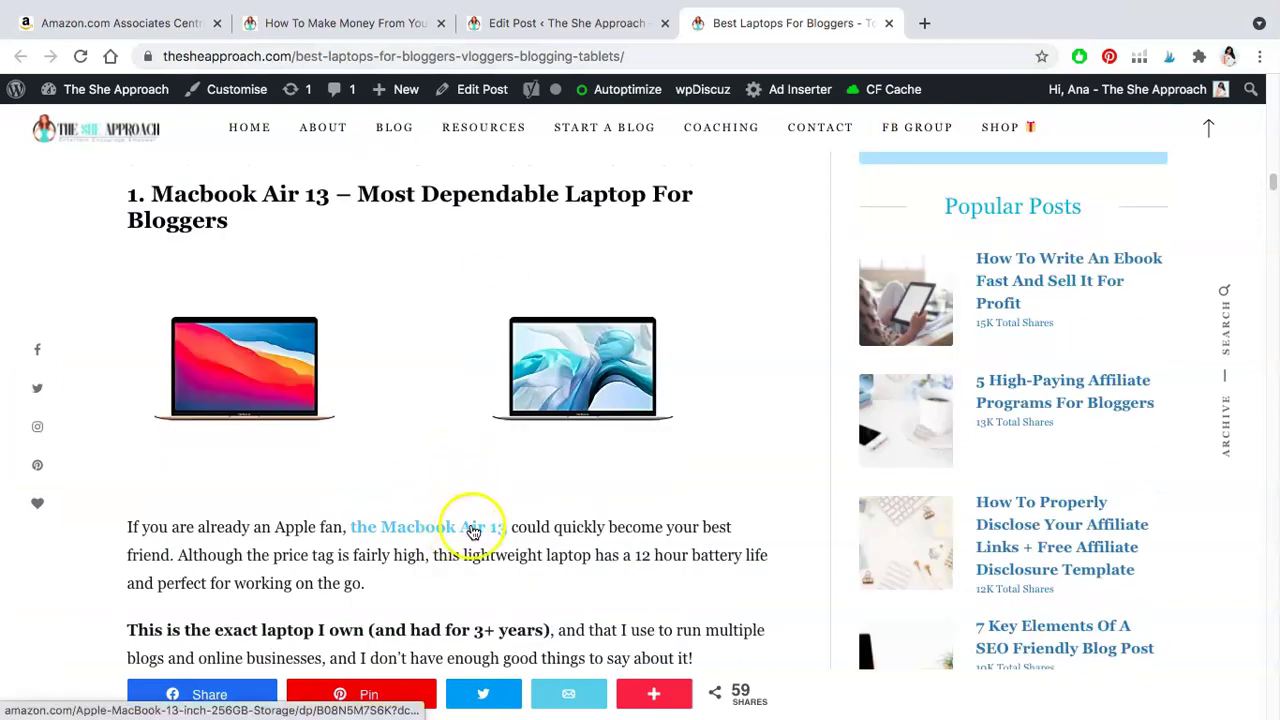
pyautogui.click(473, 531)
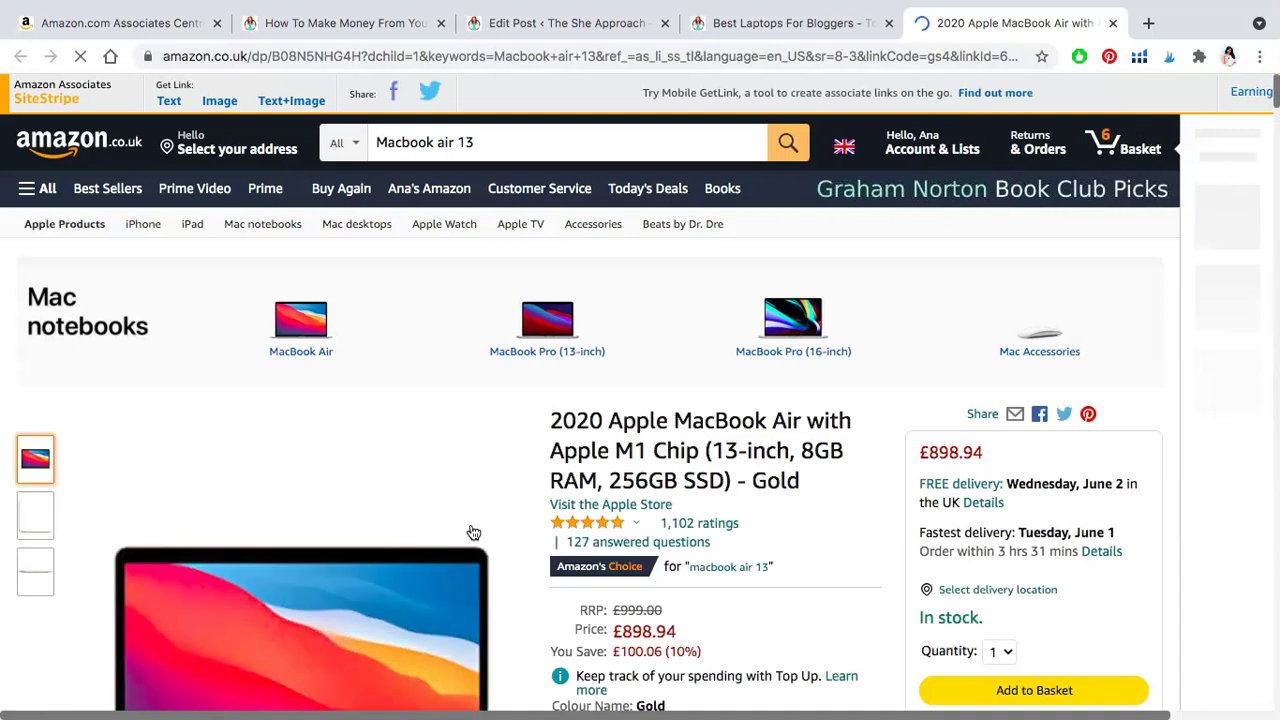
pyautogui.hotkey('ctrl', 'w')
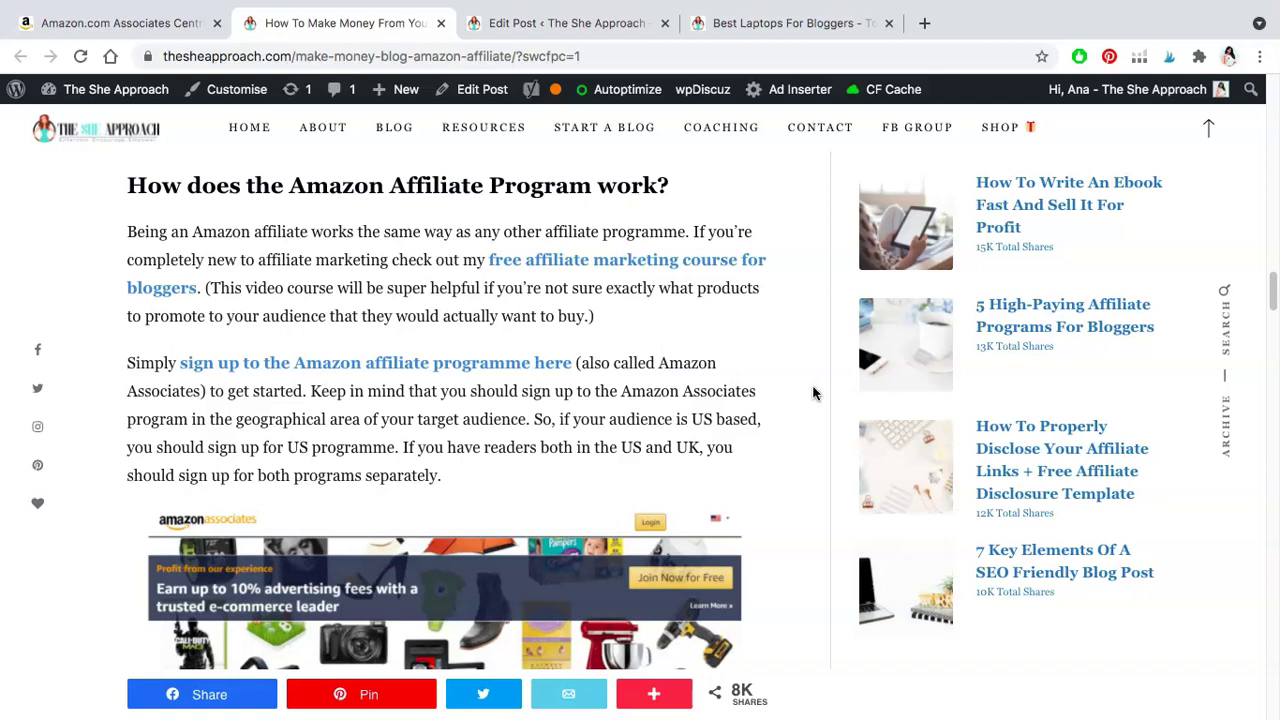
# Return to the Amazon Associates page and sign in to the affiliate account
pyautogui.click(114, 27)
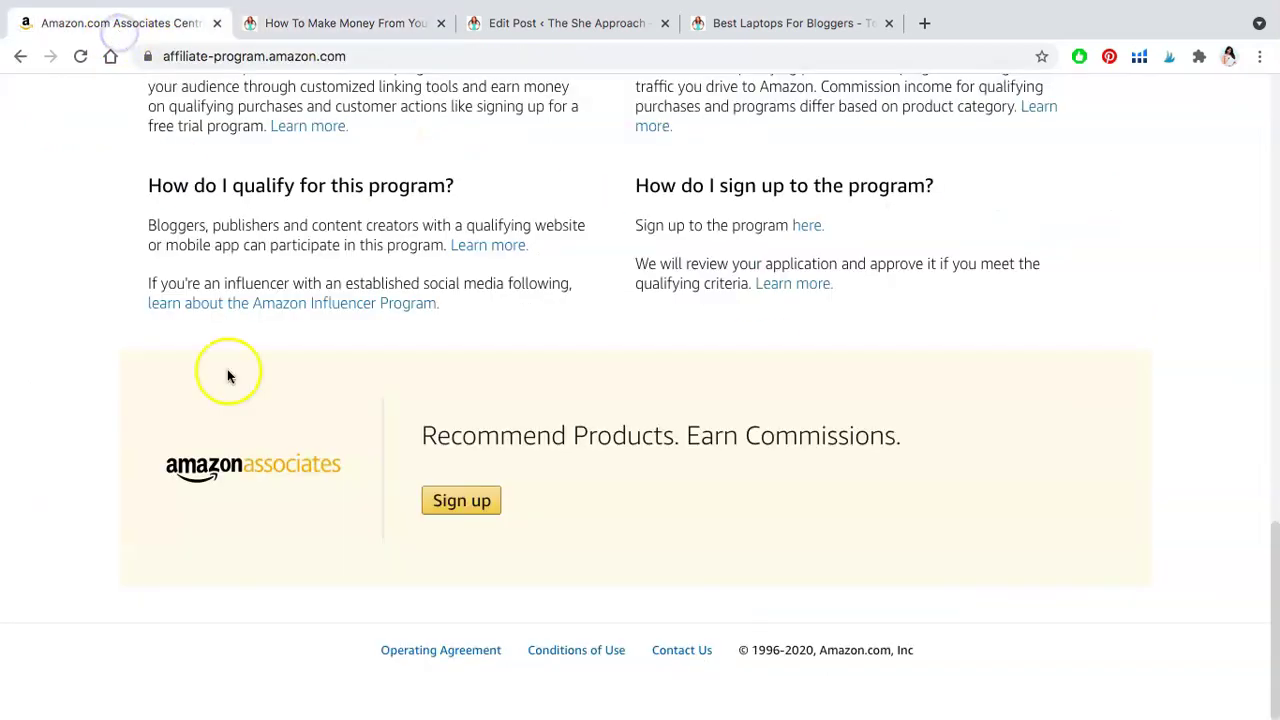
pyautogui.scroll(15, 227, 376)
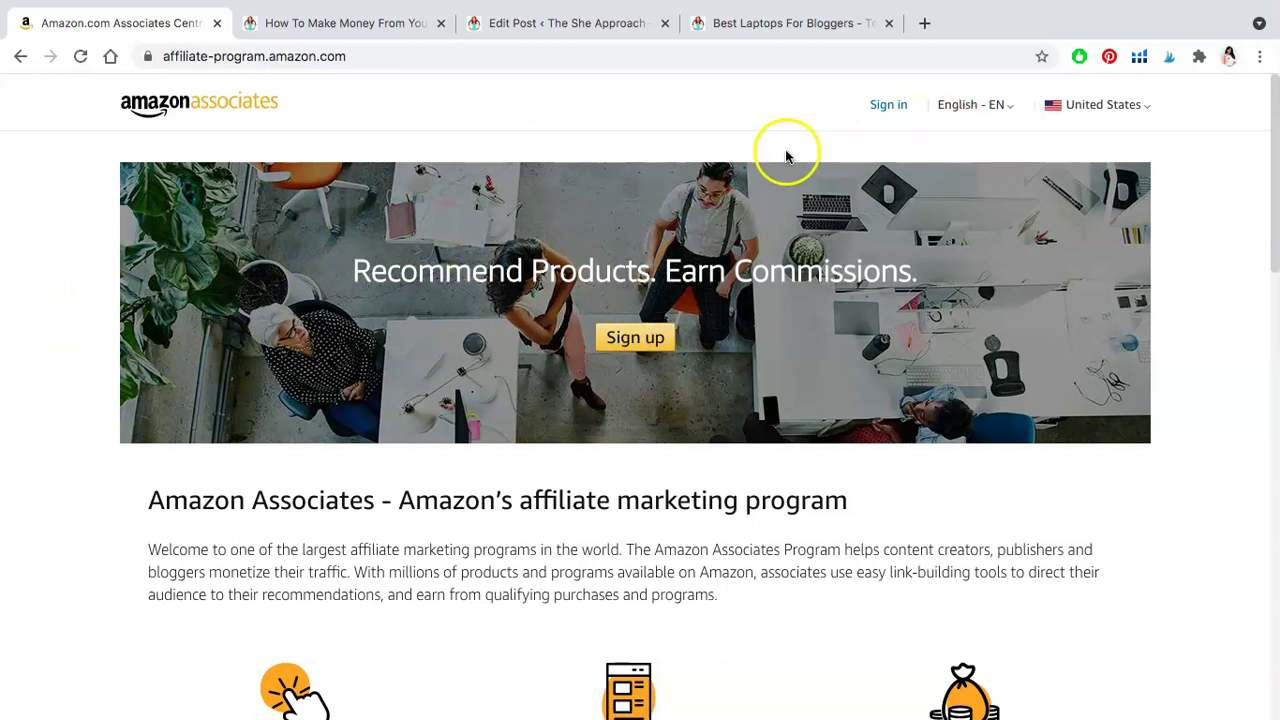
pyautogui.click(895, 117)
pyautogui.click(689, 357)
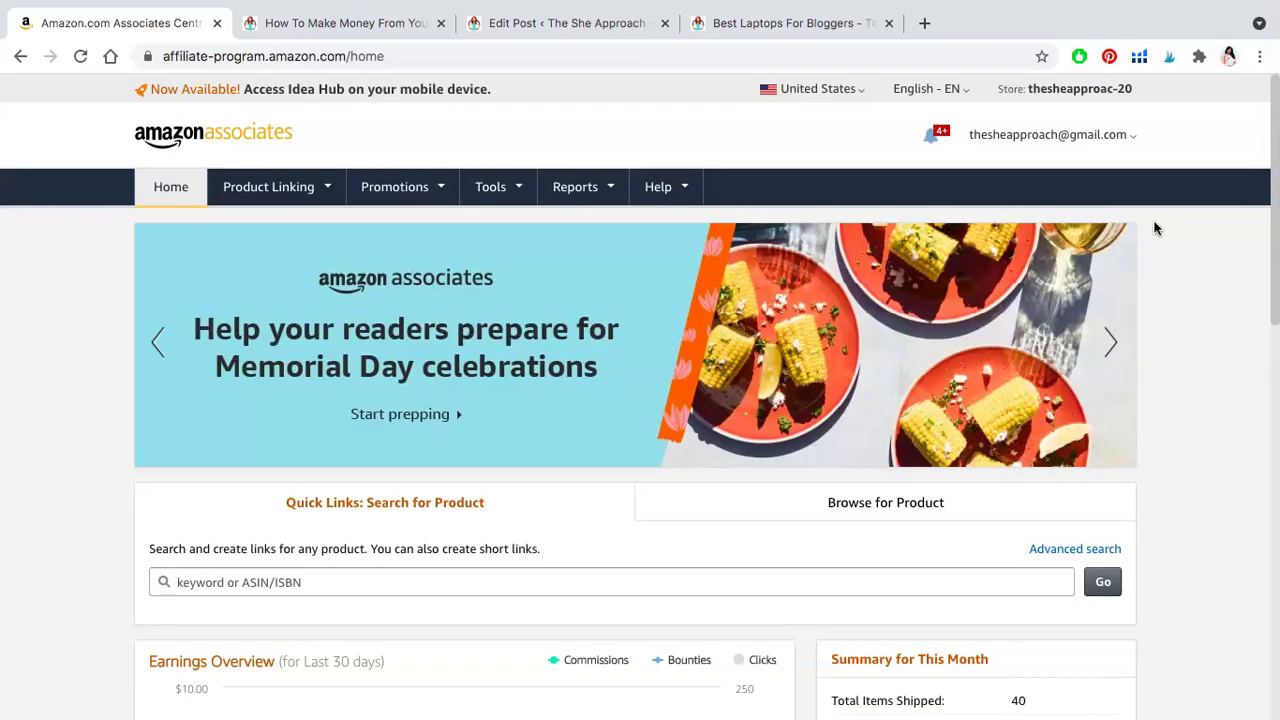
# Open Amazon in a new tab and bring up the paperback page of The She Approach To Starting A Money-Making Blog
pyautogui.click(924, 23)
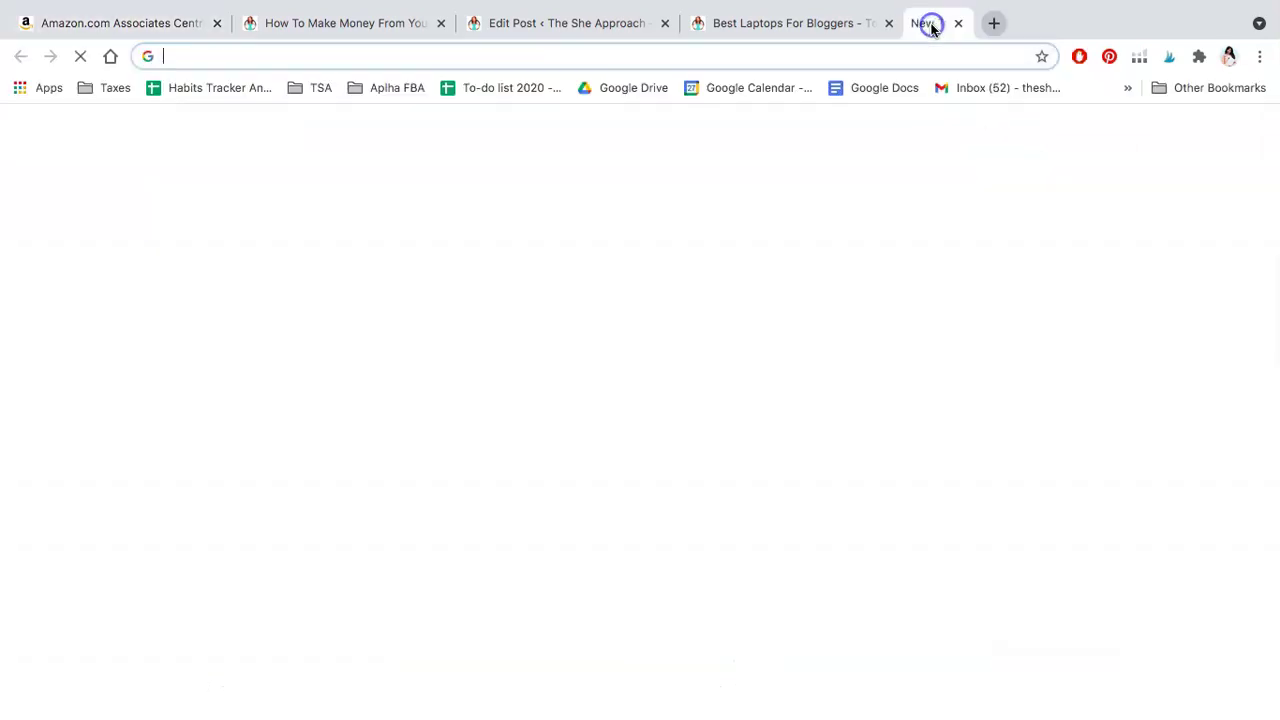
pyautogui.write('amazo')
pyautogui.press('Return')
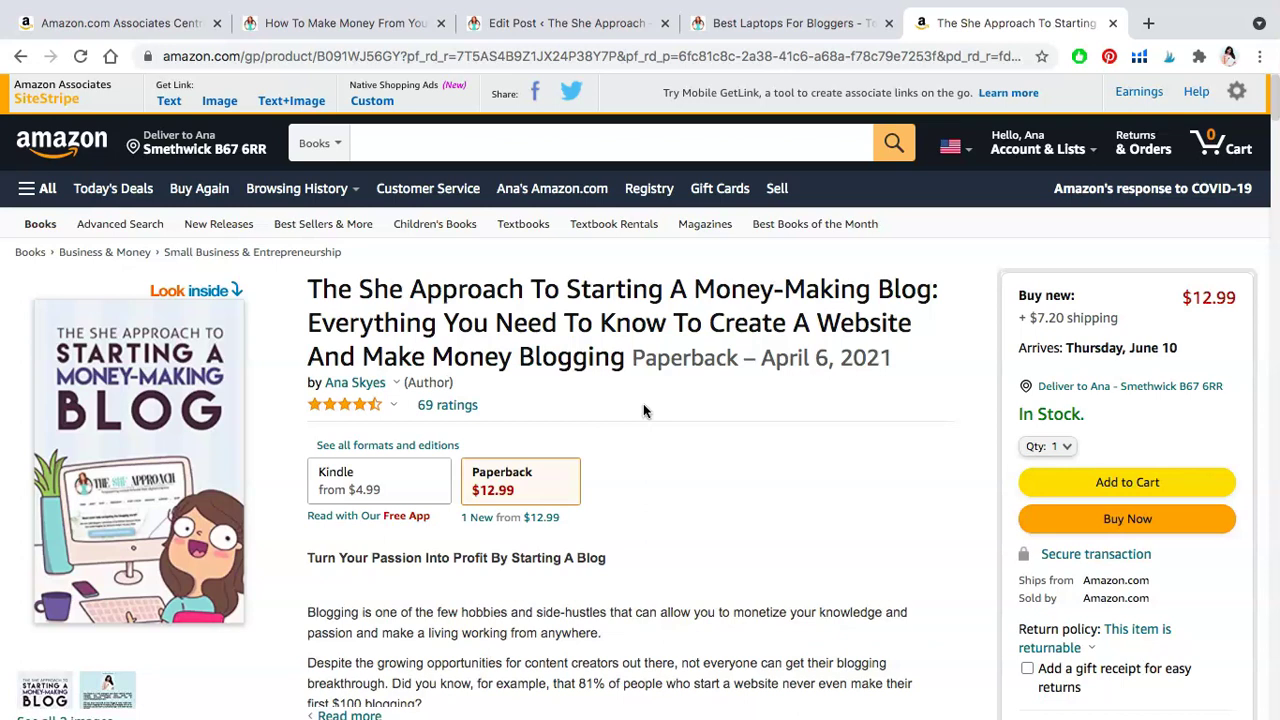
# Generate a SiteStripe text link for the book page and compare its short and full versions with the page address
pyautogui.click(170, 105)
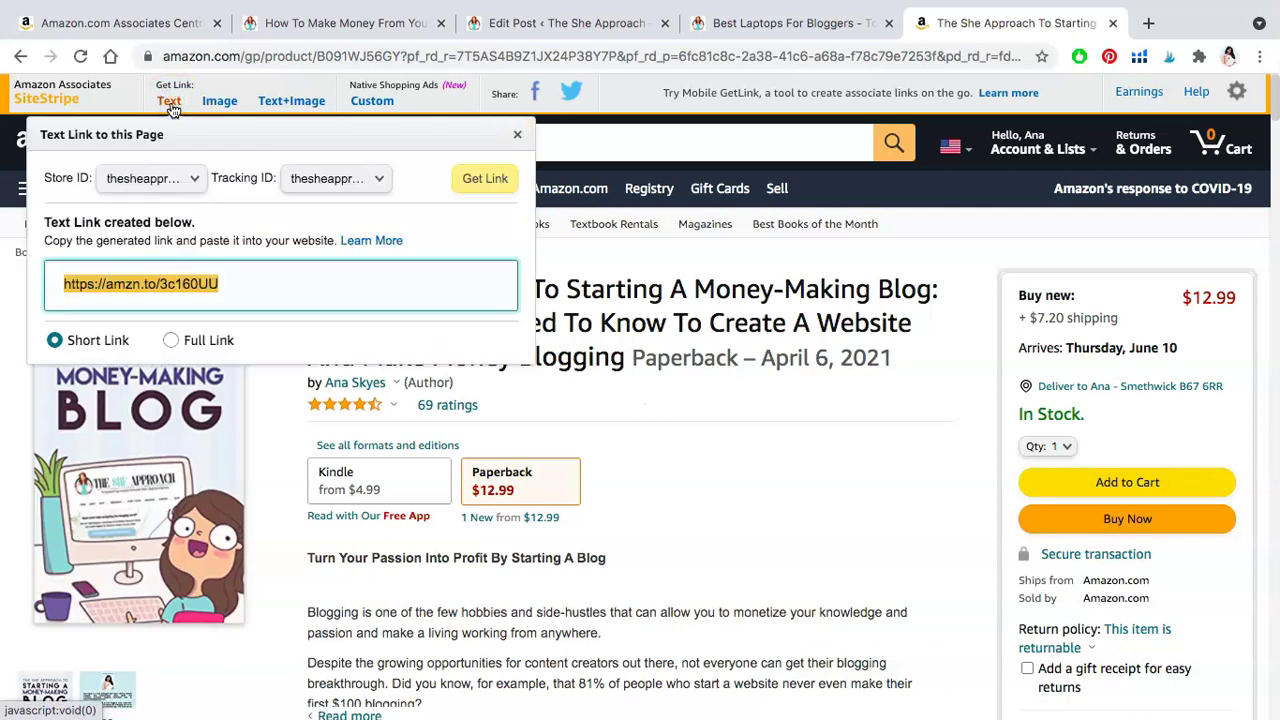
pyautogui.moveTo(82, 286); pyautogui.dragTo(267, 302)
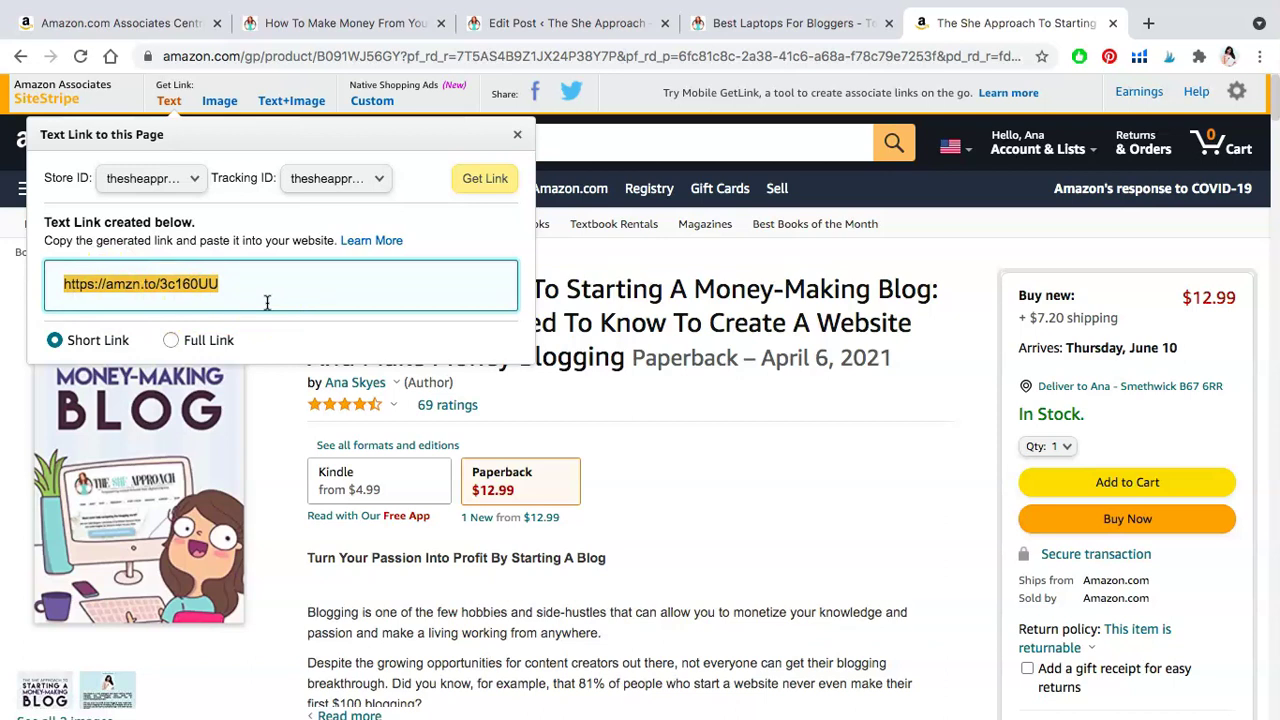
pyautogui.click(368, 57)
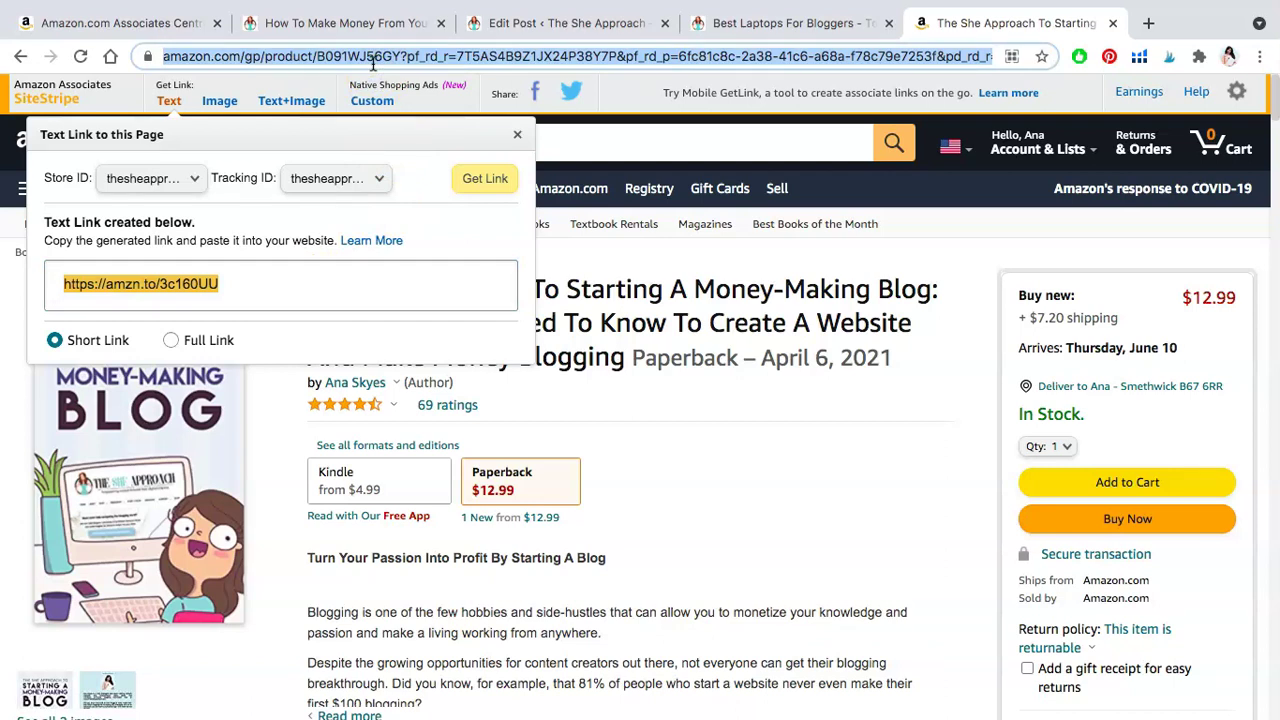
pyautogui.click(237, 284)
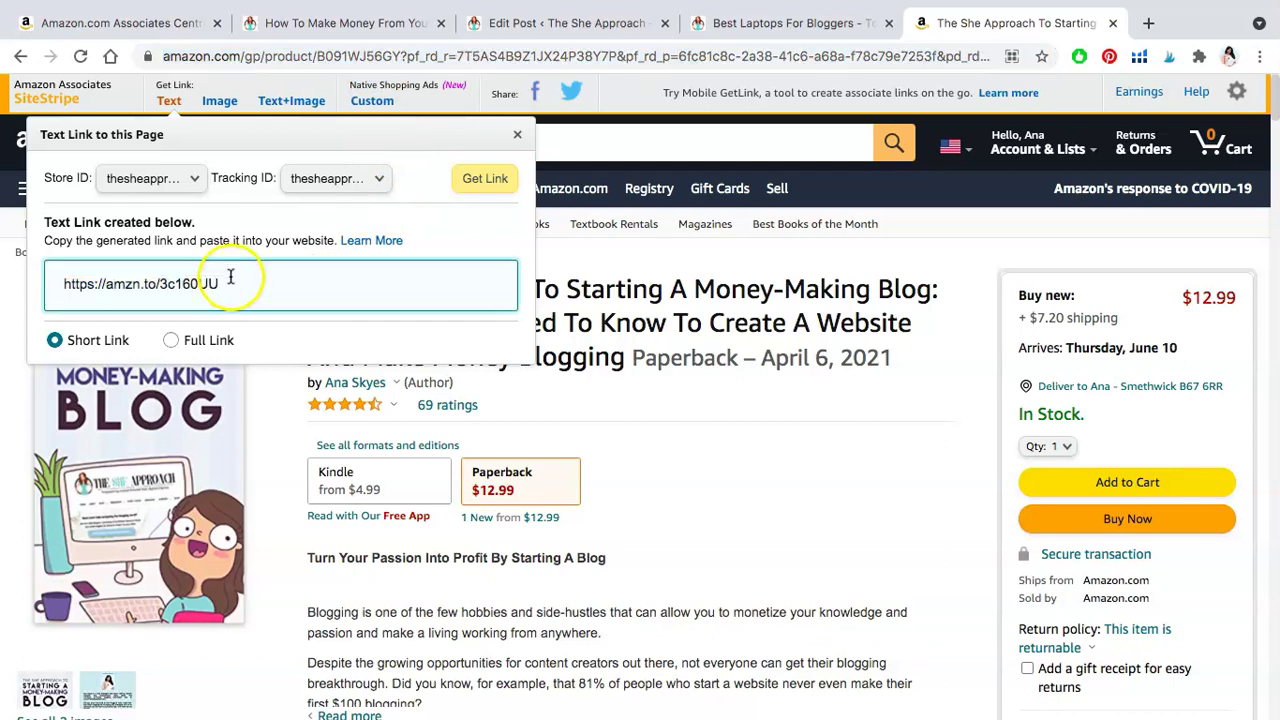
pyautogui.moveTo(56, 284); pyautogui.dragTo(241, 289)
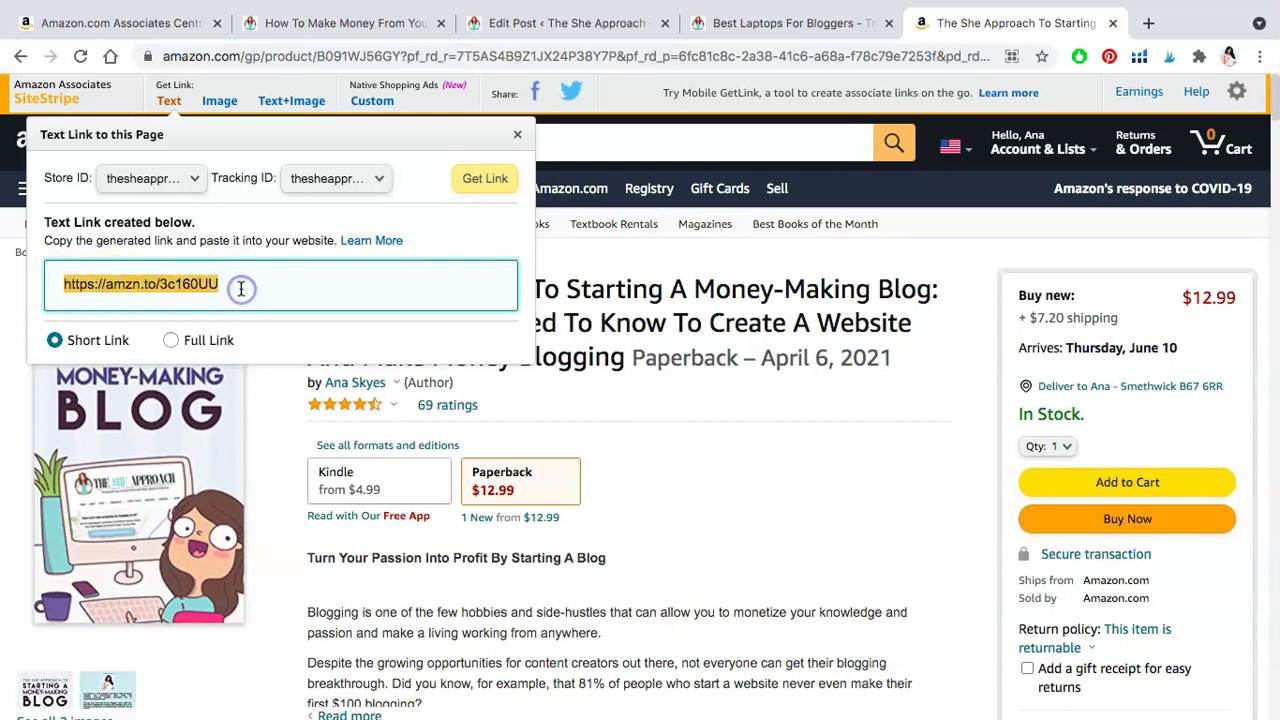
pyautogui.click(171, 340)
pyautogui.click(88, 342)
pyautogui.moveTo(70, 284); pyautogui.dragTo(240, 272)
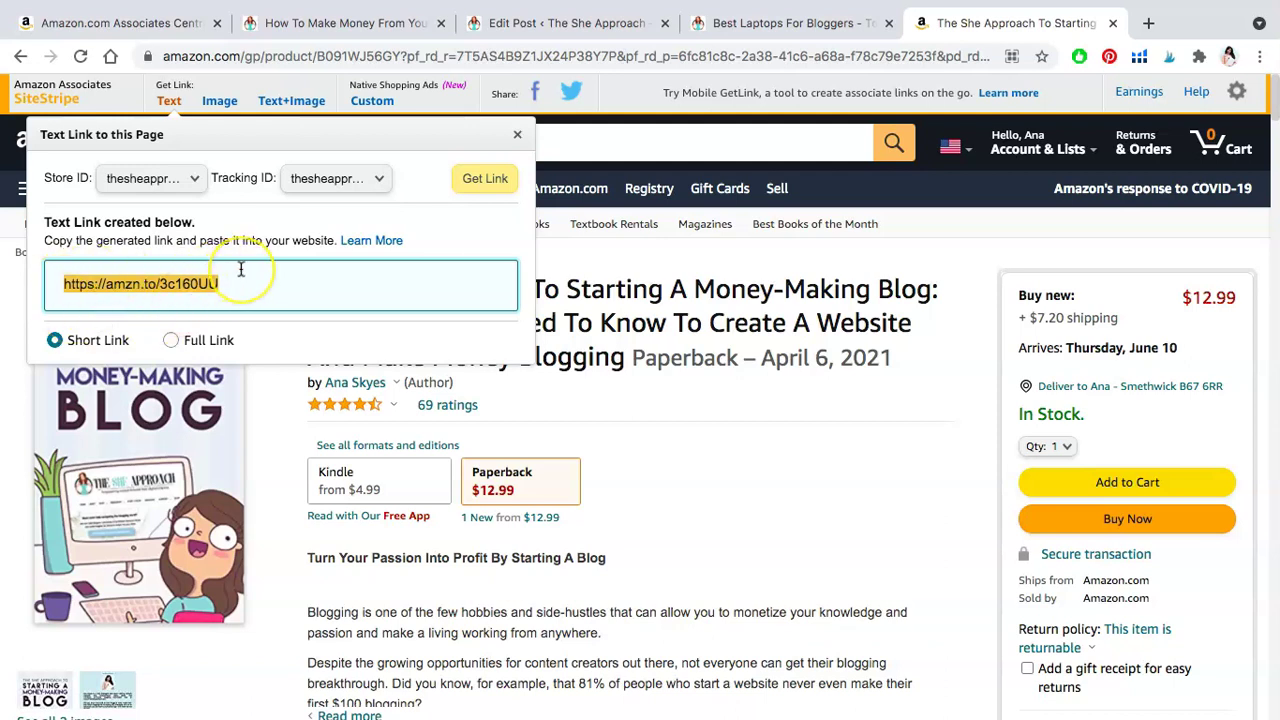
# Switch the book's text link to the full link and copy it
pyautogui.click(216, 340)
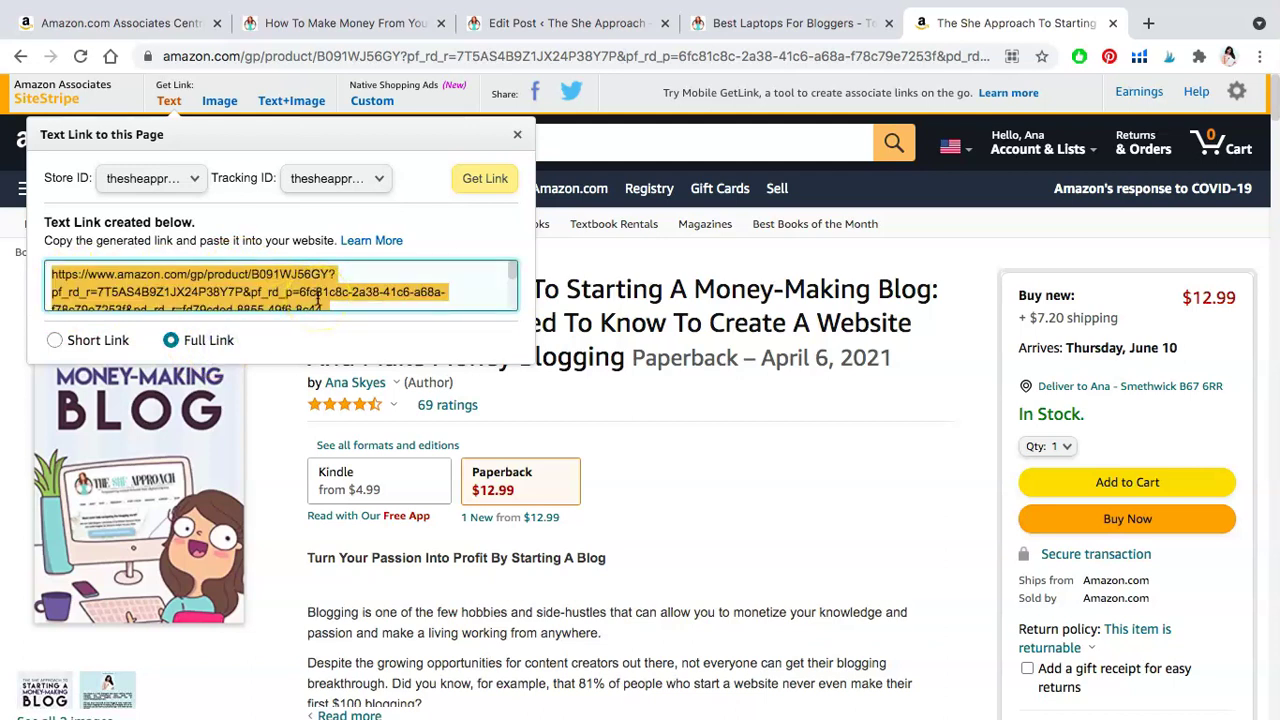
pyautogui.click(221, 346)
pyautogui.rightClick(270, 276)
pyautogui.click(341, 323)
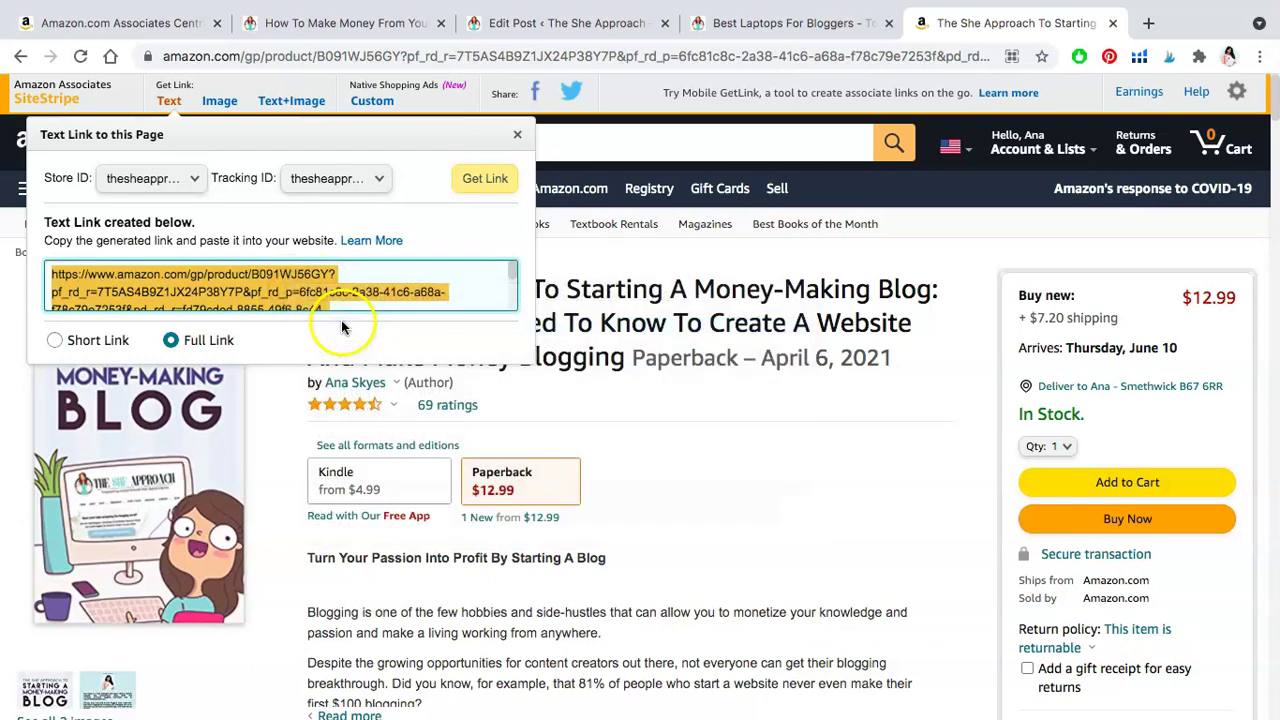
# Check the laptop post's introduction in the live page and the editor for a phrase suitable for the affiliate link
pyautogui.click(748, 24)
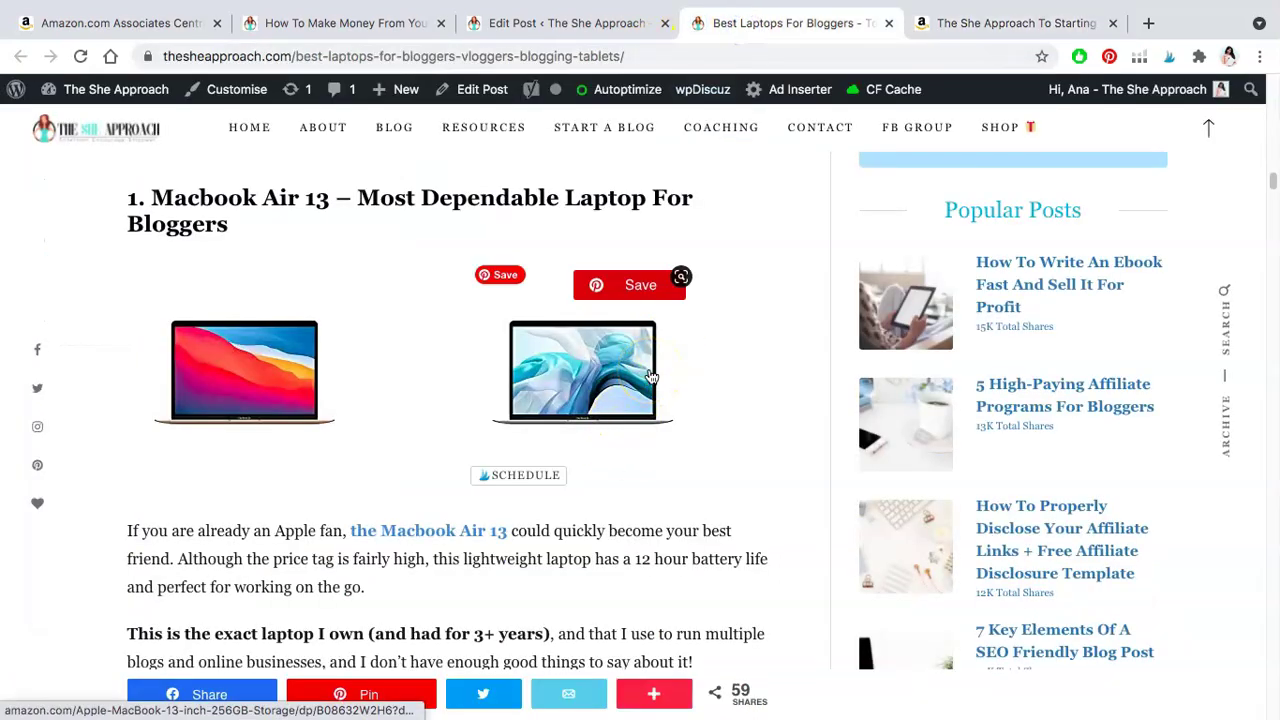
pyautogui.click(560, 24)
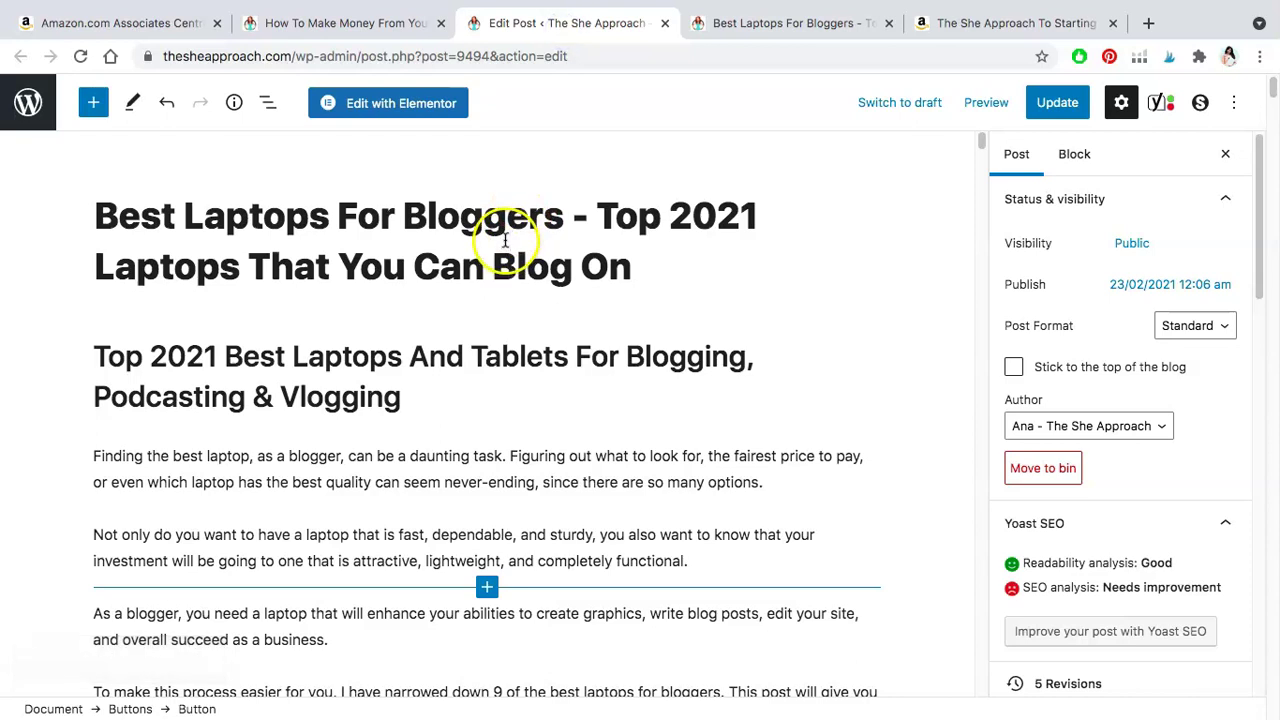
pyautogui.scroll(-5, 534, 329)
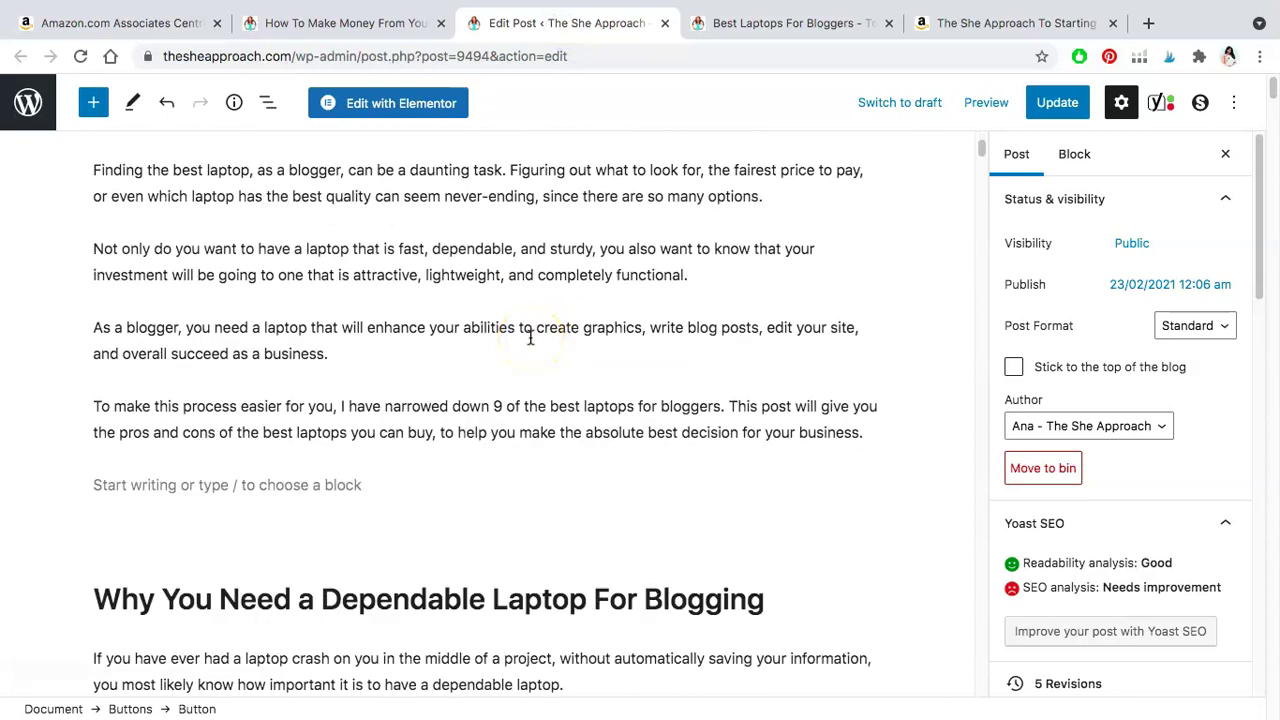
pyautogui.click(720, 28)
pyautogui.scroll(10, 409, 380)
pyautogui.scroll(-5, 406, 380)
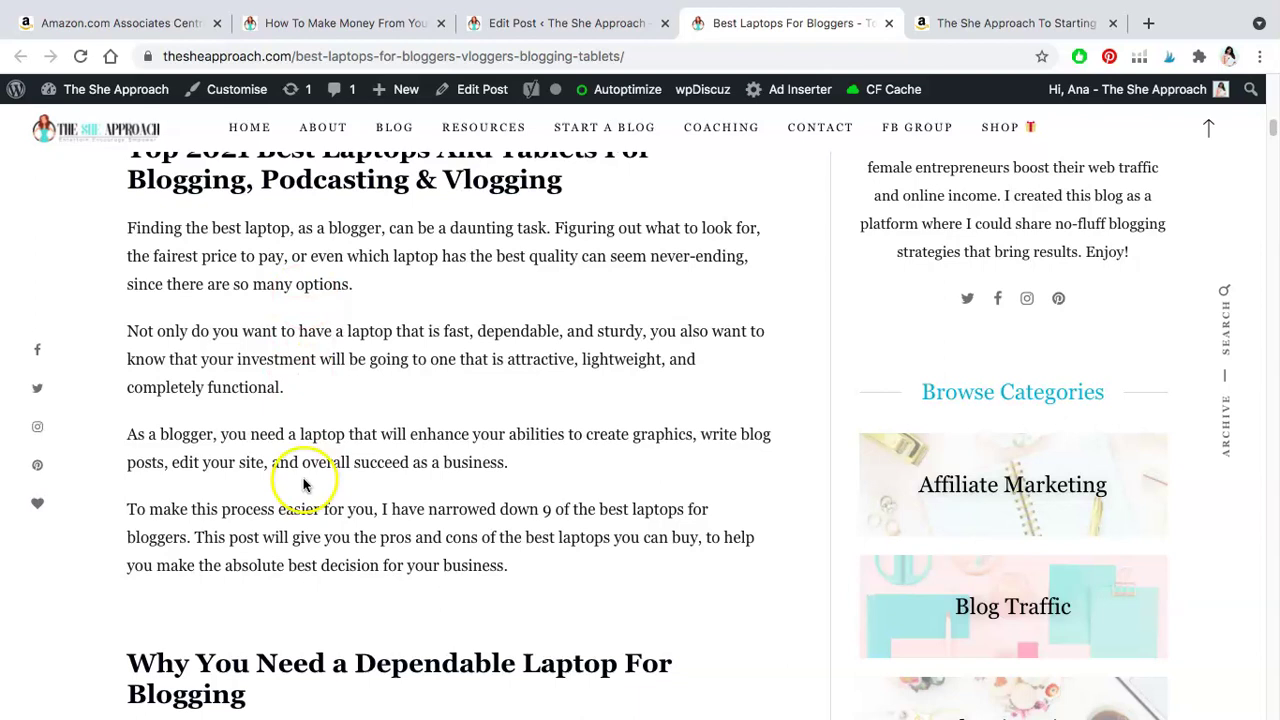
pyautogui.moveTo(211, 228); pyautogui.dragTo(292, 228)
# In the post editor, bold the phrase "best laptop" in the first paragraph and link it to the copied full affiliate URL
pyautogui.click(560, 23)
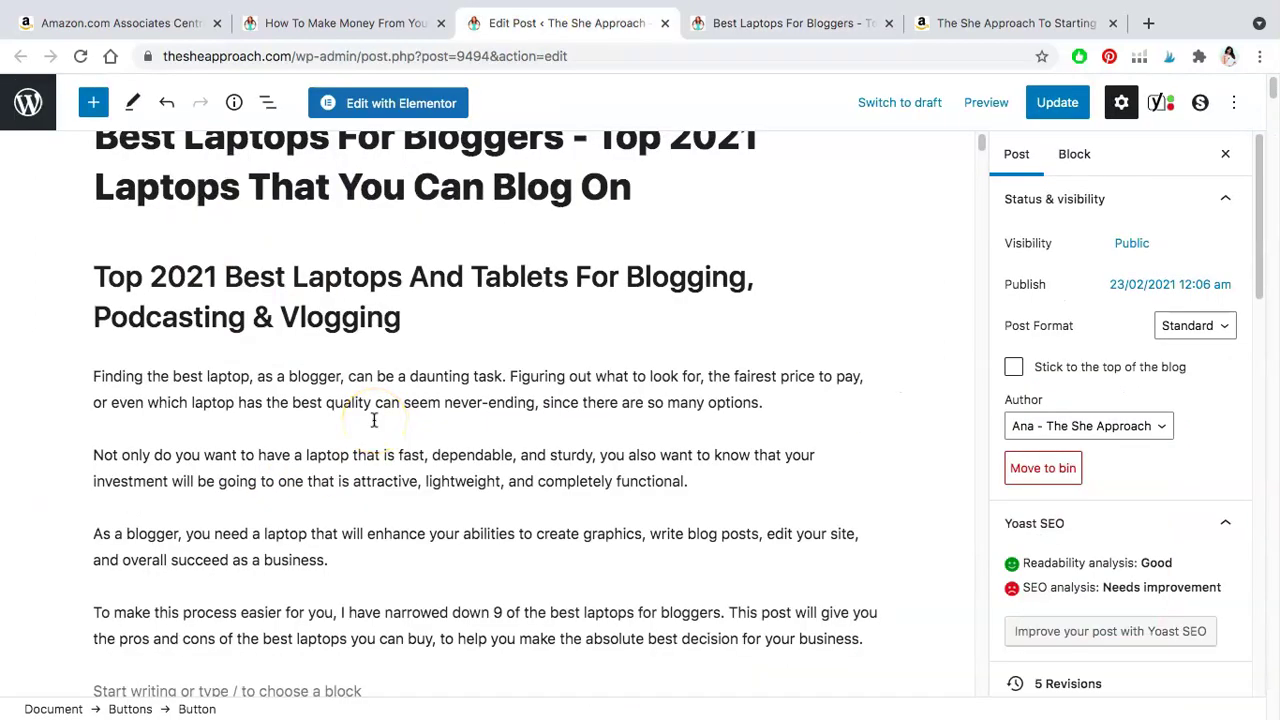
pyautogui.moveTo(182, 380); pyautogui.dragTo(250, 377)
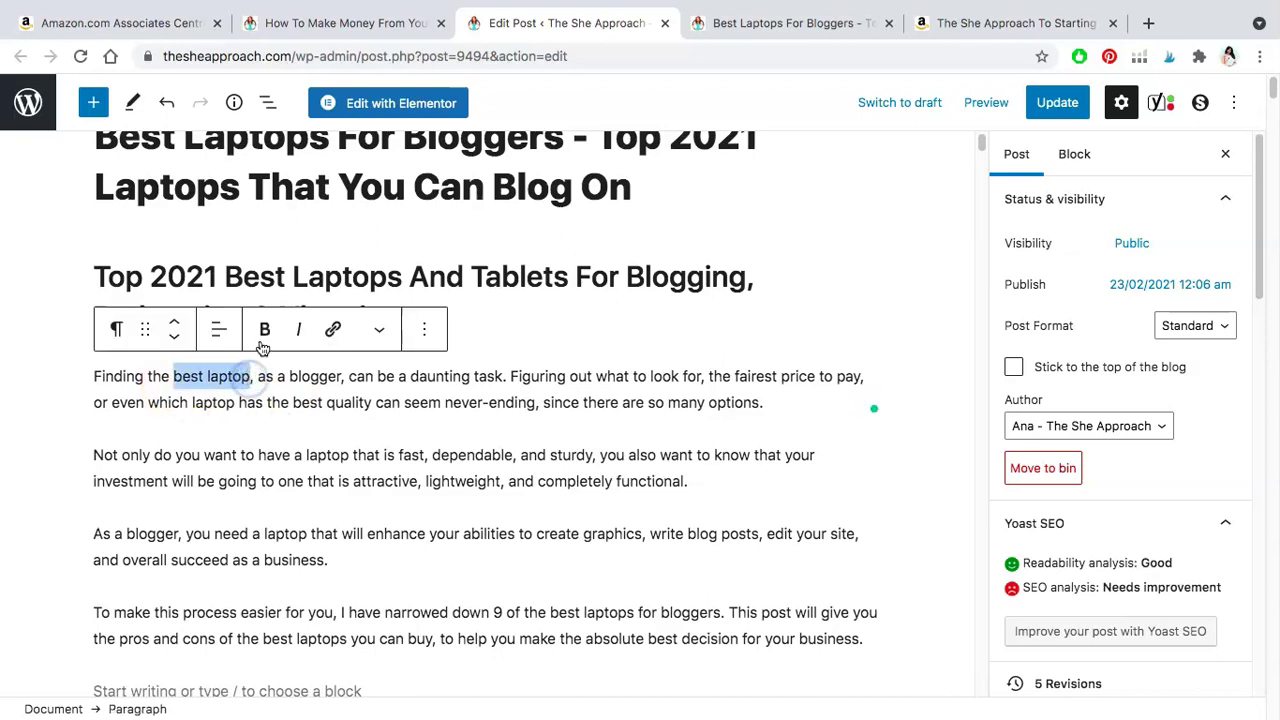
pyautogui.click(266, 335)
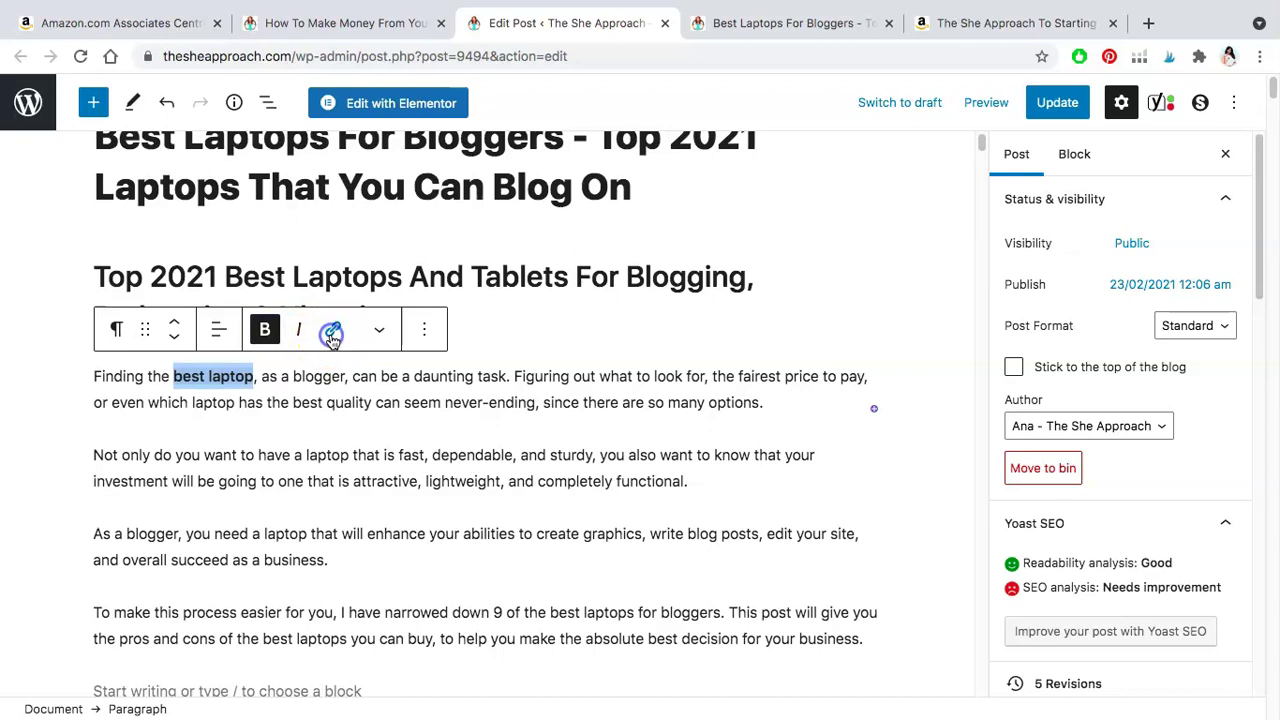
pyautogui.click(333, 330)
pyautogui.click(229, 431)
pyautogui.hotkey('ctrl', 'v')
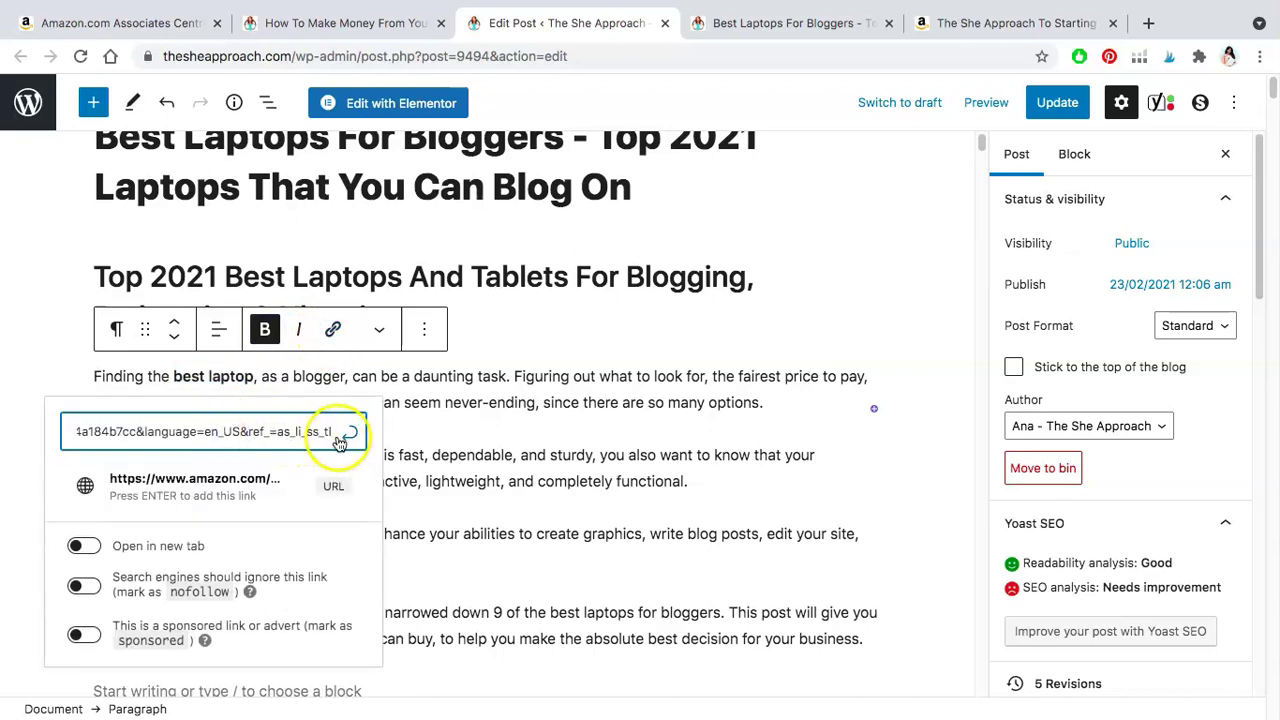
pyautogui.click(349, 438)
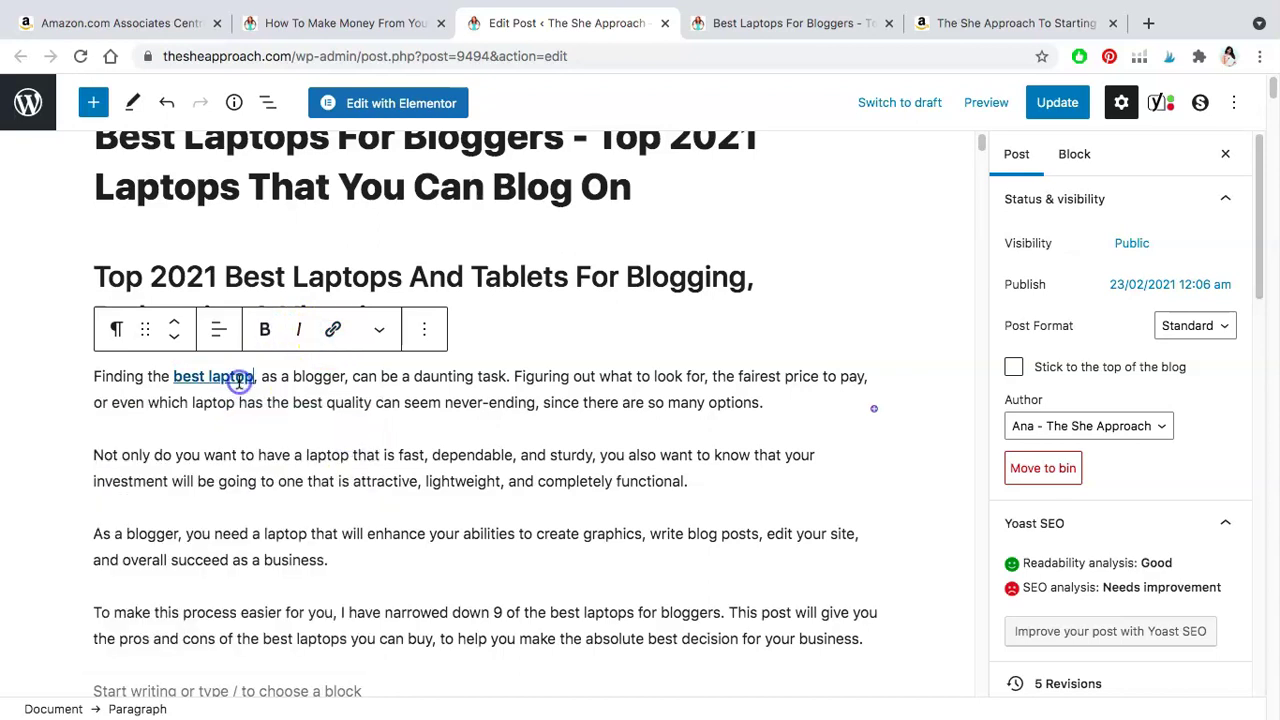
# Set the "best laptop" link to open in a new tab and mark it as sponsored
pyautogui.click(240, 380)
pyautogui.click(86, 485)
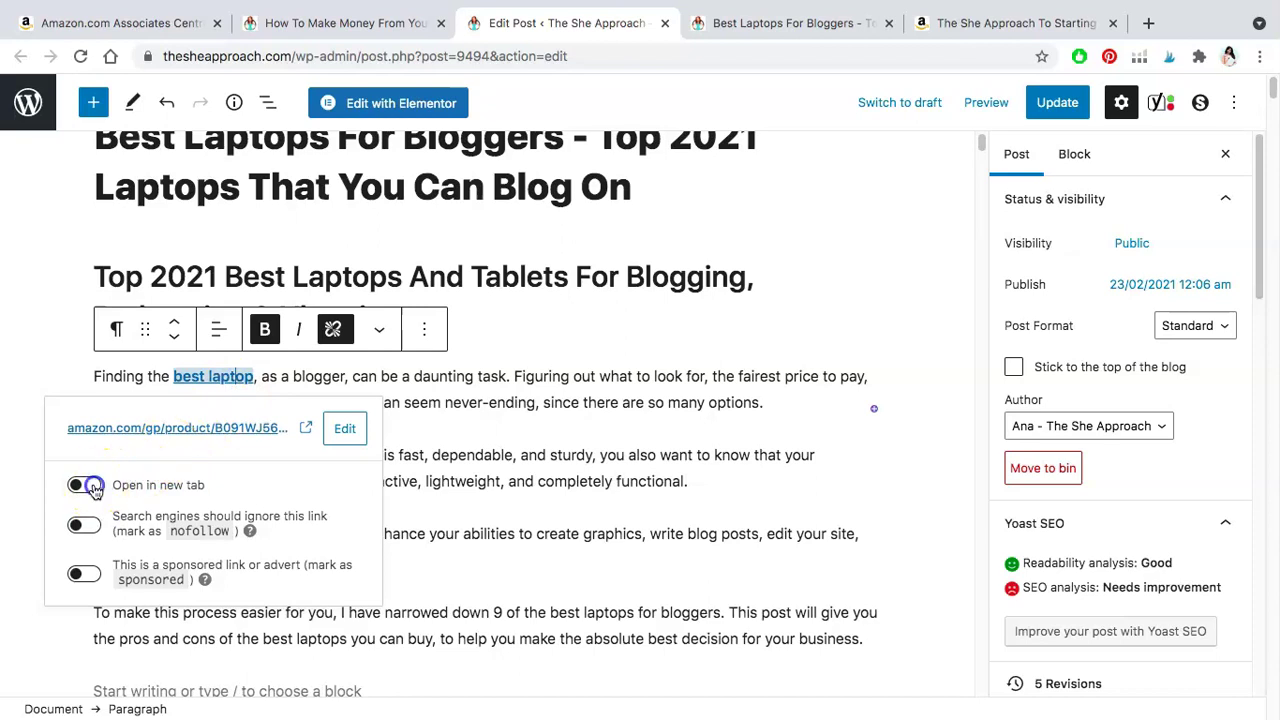
pyautogui.click(216, 378)
pyautogui.click(84, 573)
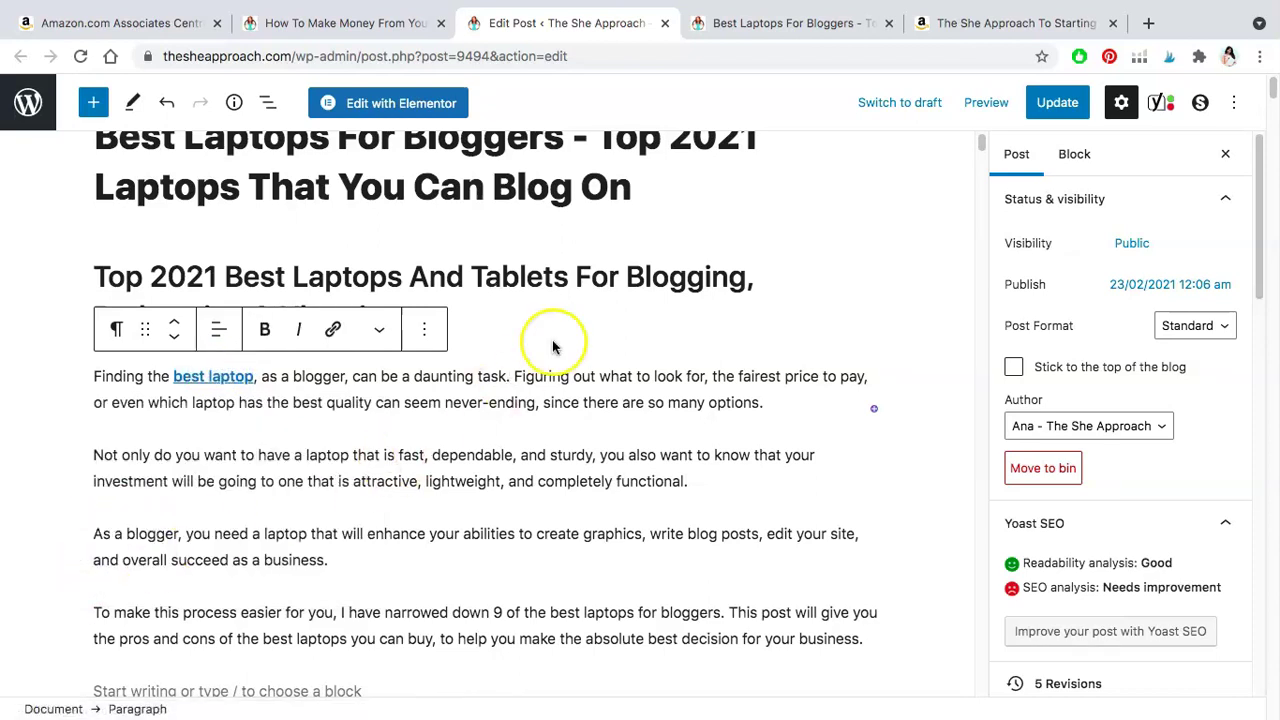
# Preview the post, test the "best laptop" link, and return to the book's Amazon page
pyautogui.click(947, 122)
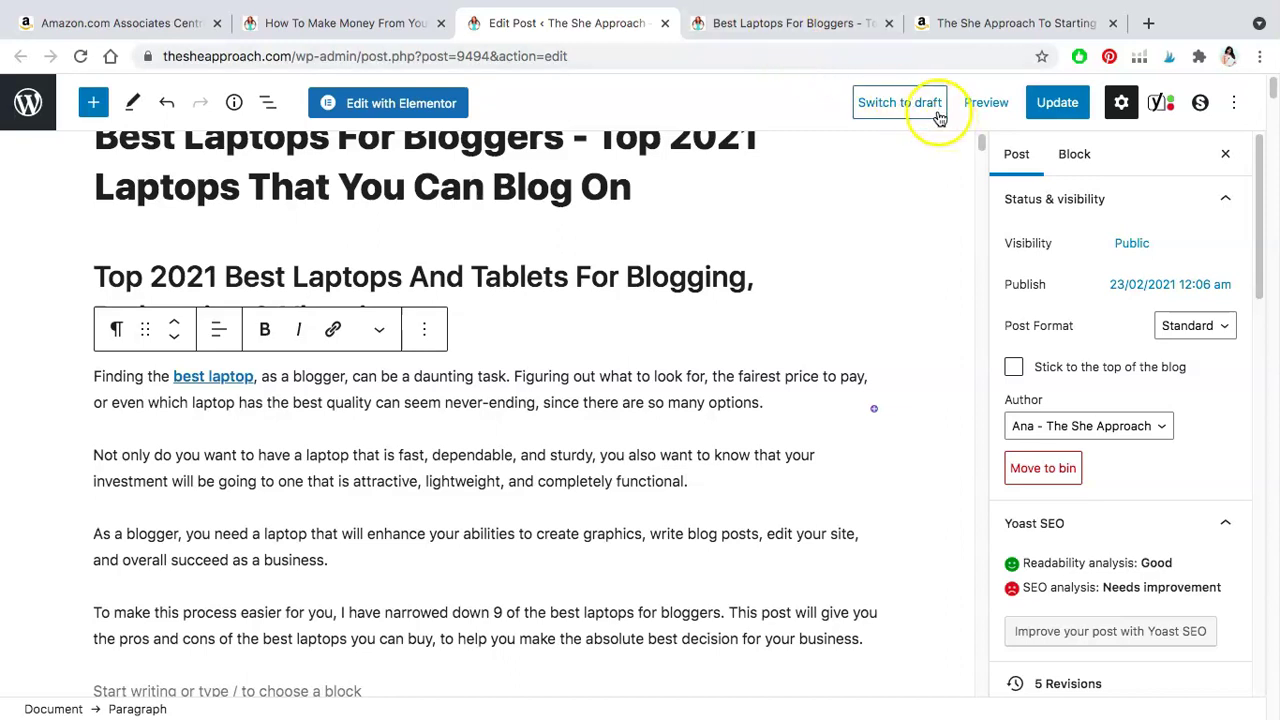
pyautogui.click(780, 22)
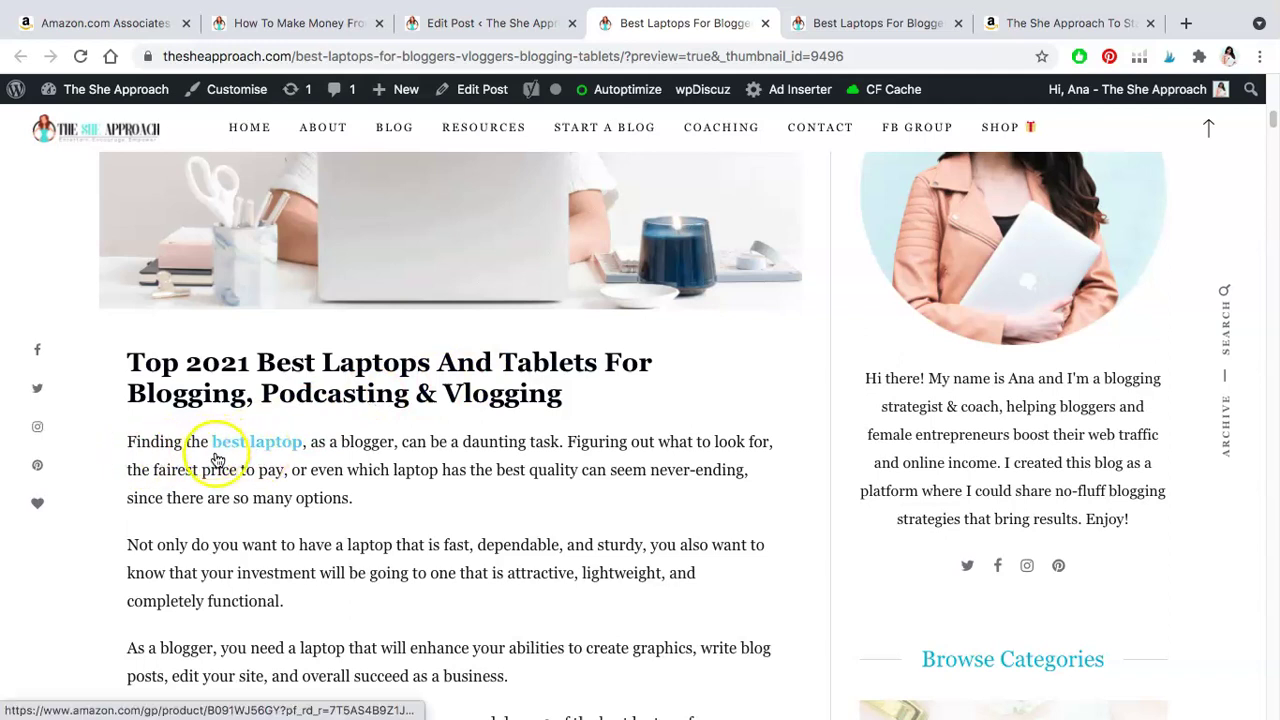
pyautogui.click(273, 450)
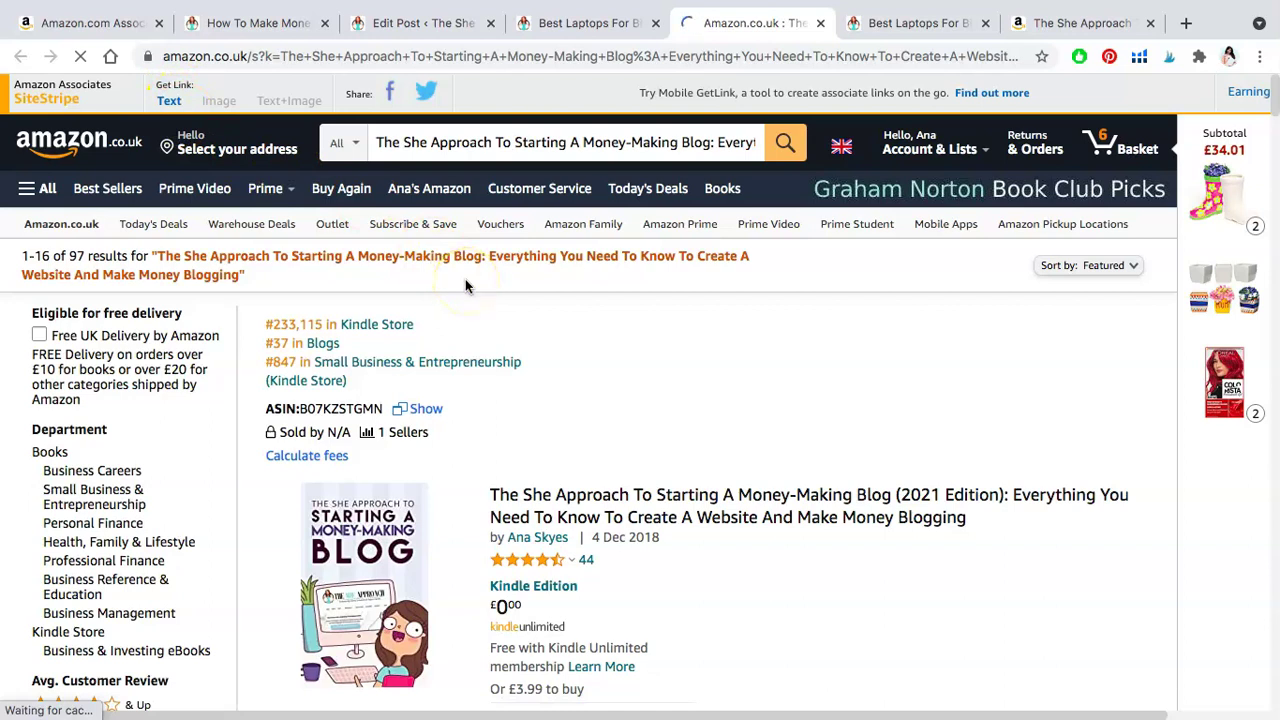
pyautogui.click(1063, 25)
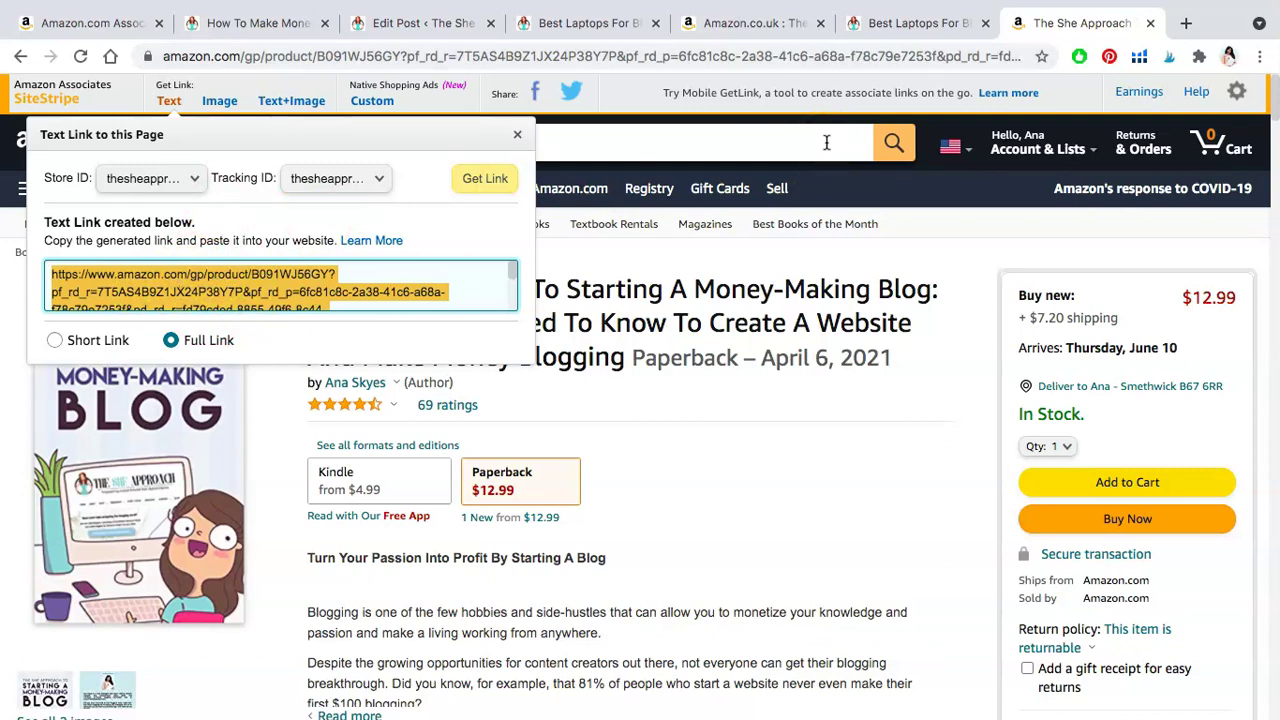
# Look over the Amazon.co.uk search results and the US Amazon Associates home page
pyautogui.click(768, 24)
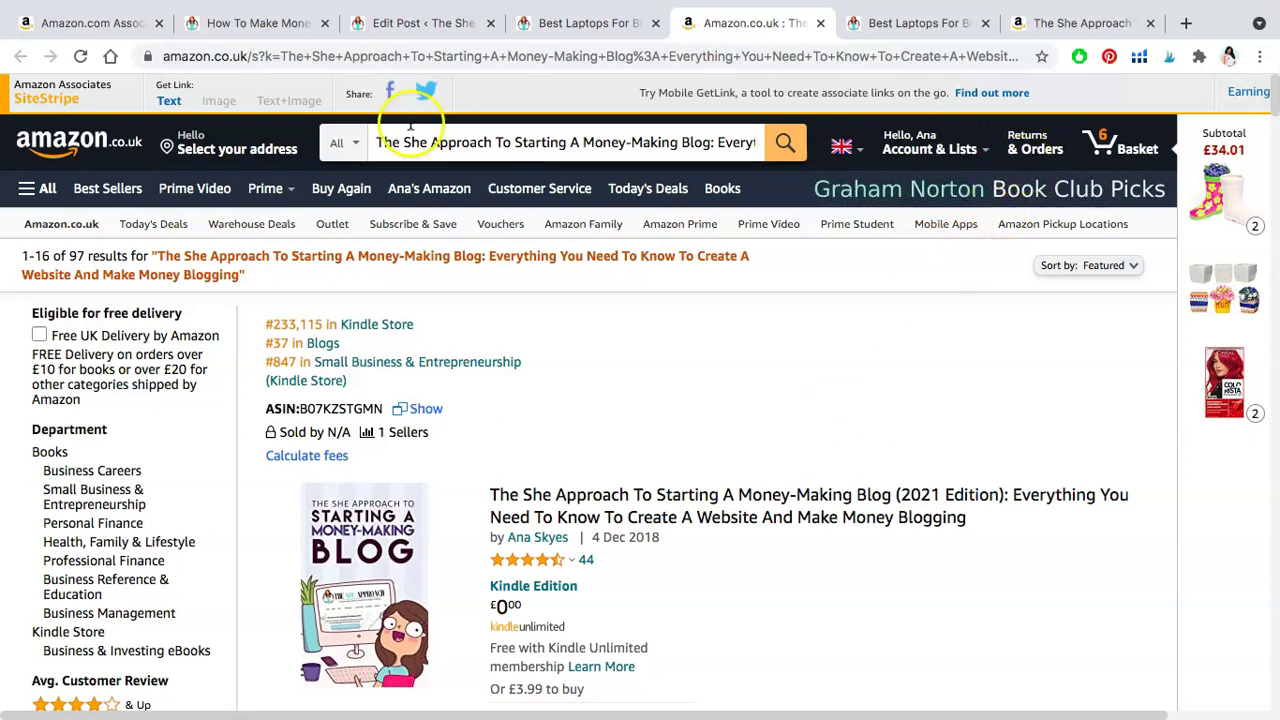
pyautogui.click(98, 24)
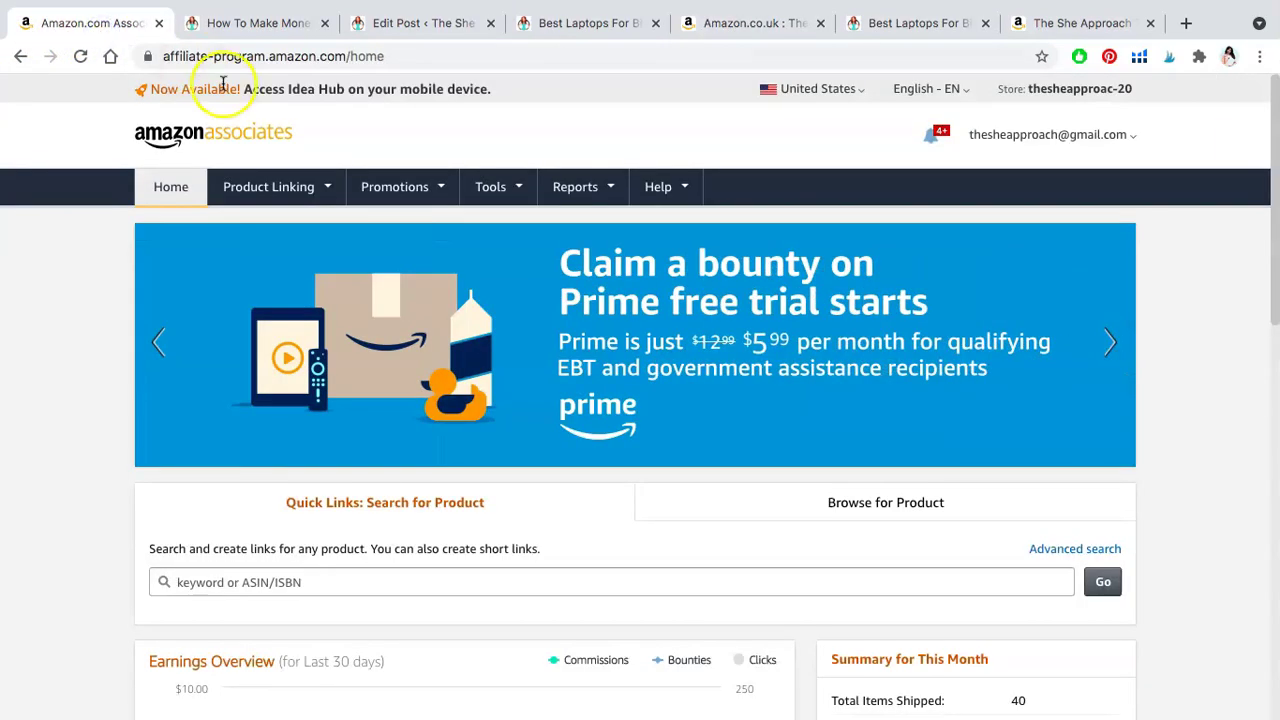
pyautogui.moveTo(477, 188)
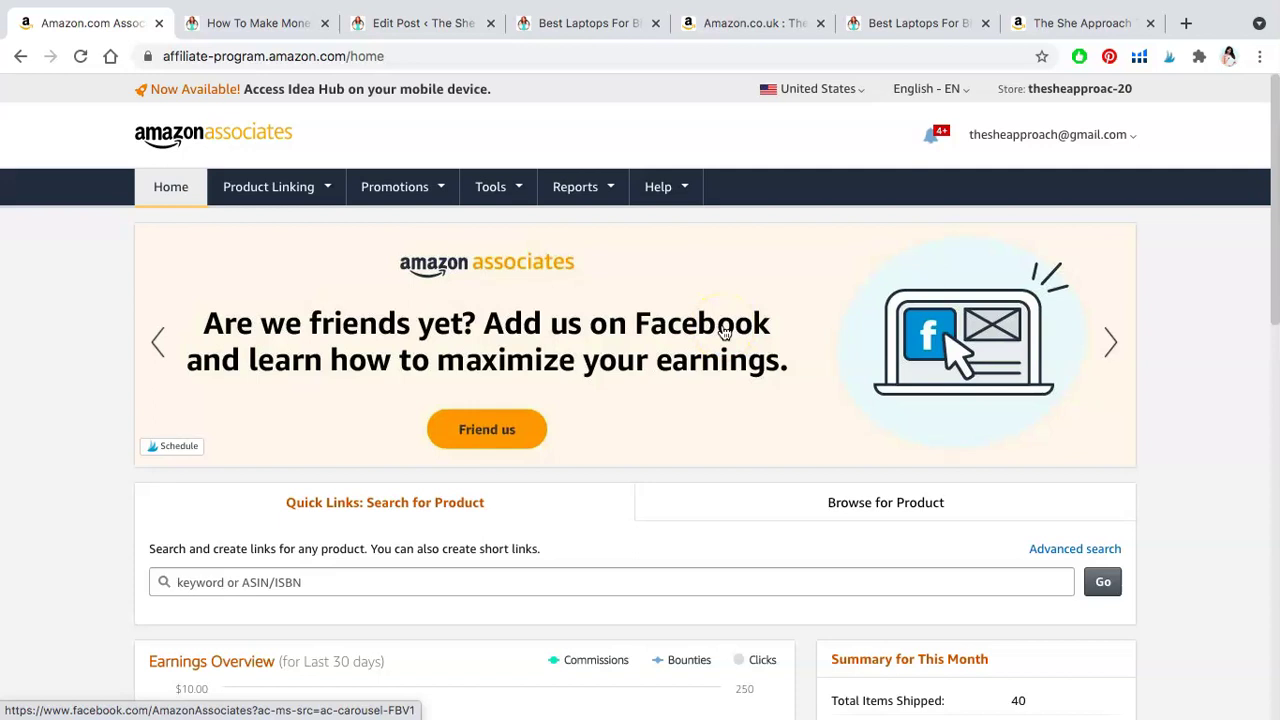
# Review how the laptop post's preview presents product images and links in the Macbook Air 13 and Acer Aspire 5 sections
pyautogui.press('super+4')
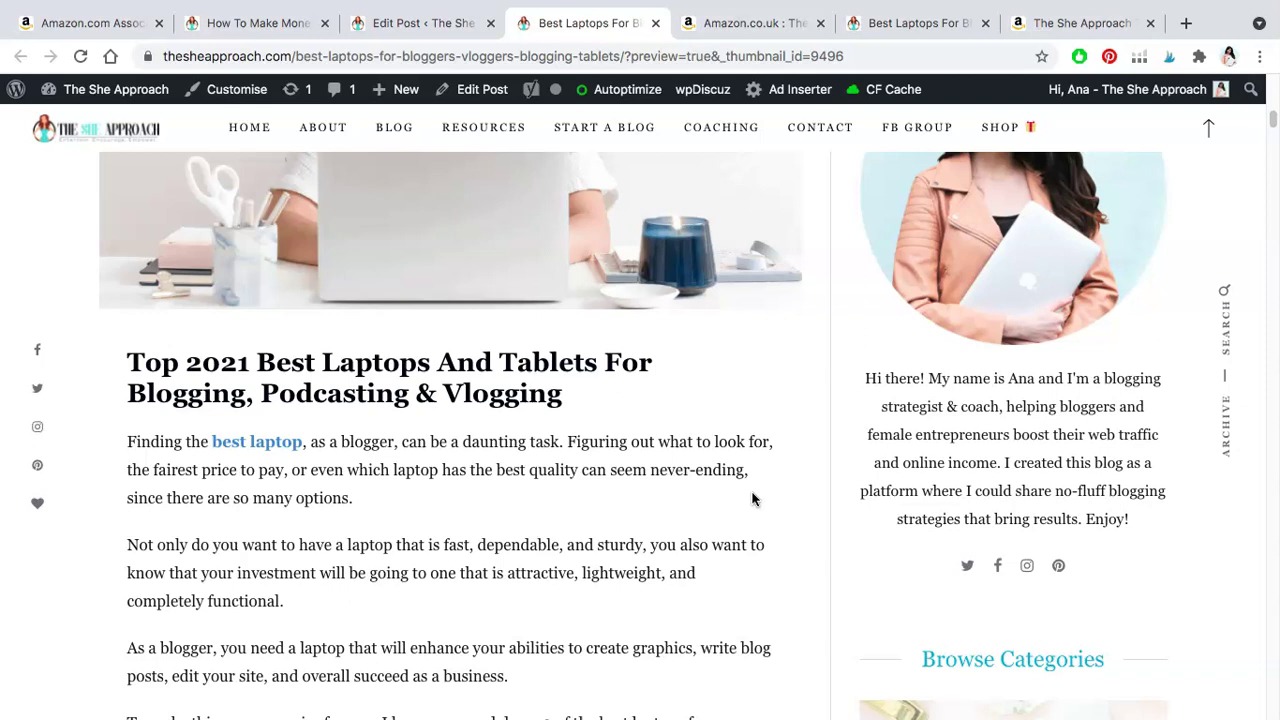
pyautogui.scroll(-15, 753, 498)
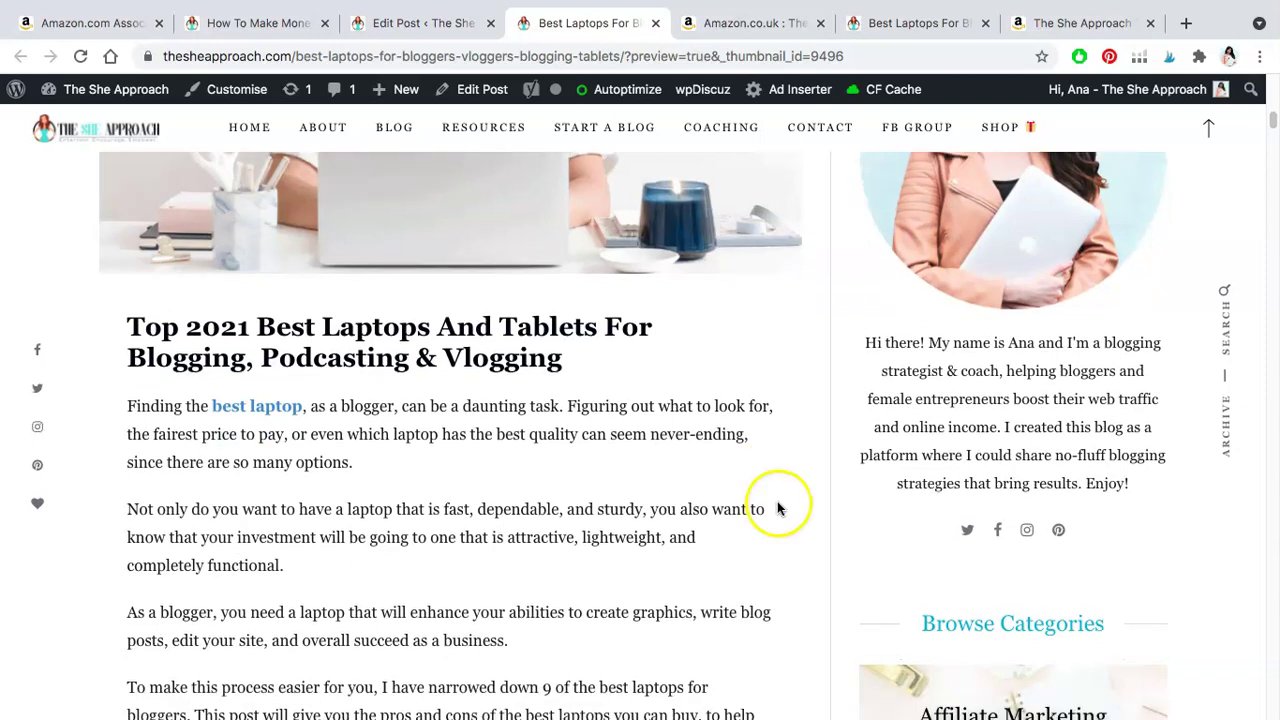
pyautogui.scroll(-8, 730, 412)
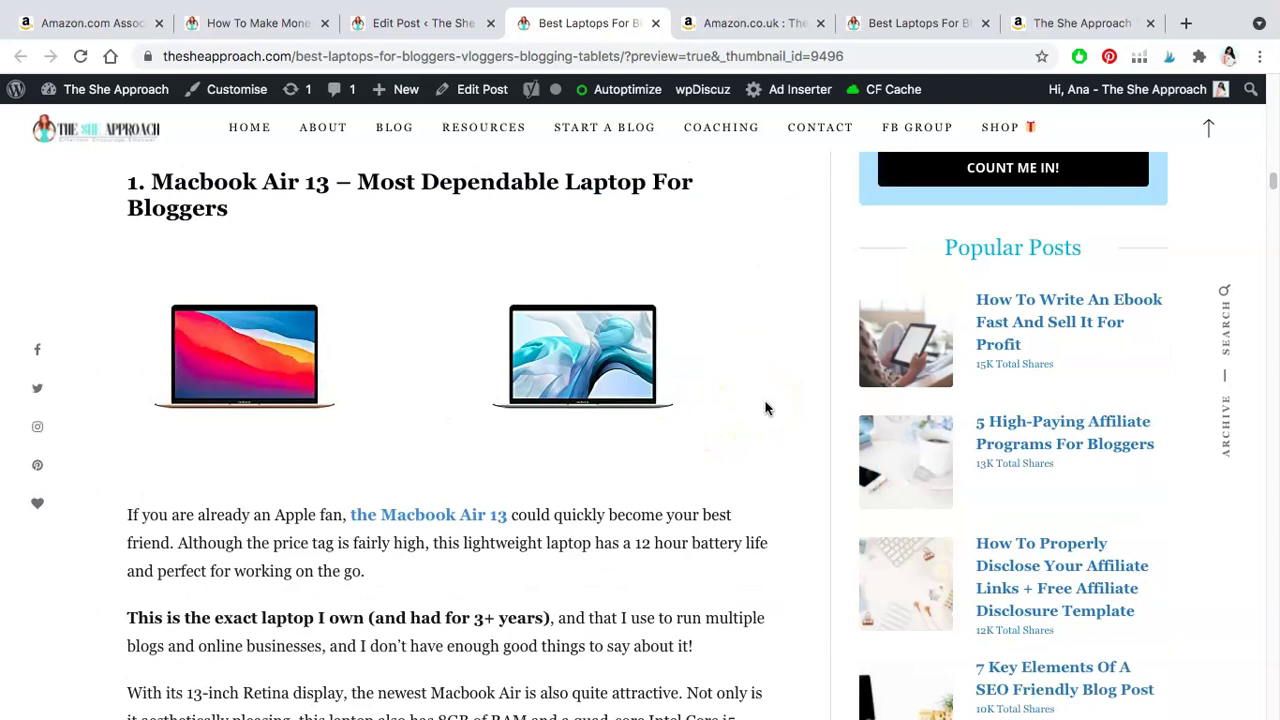
pyautogui.moveTo(697, 319)
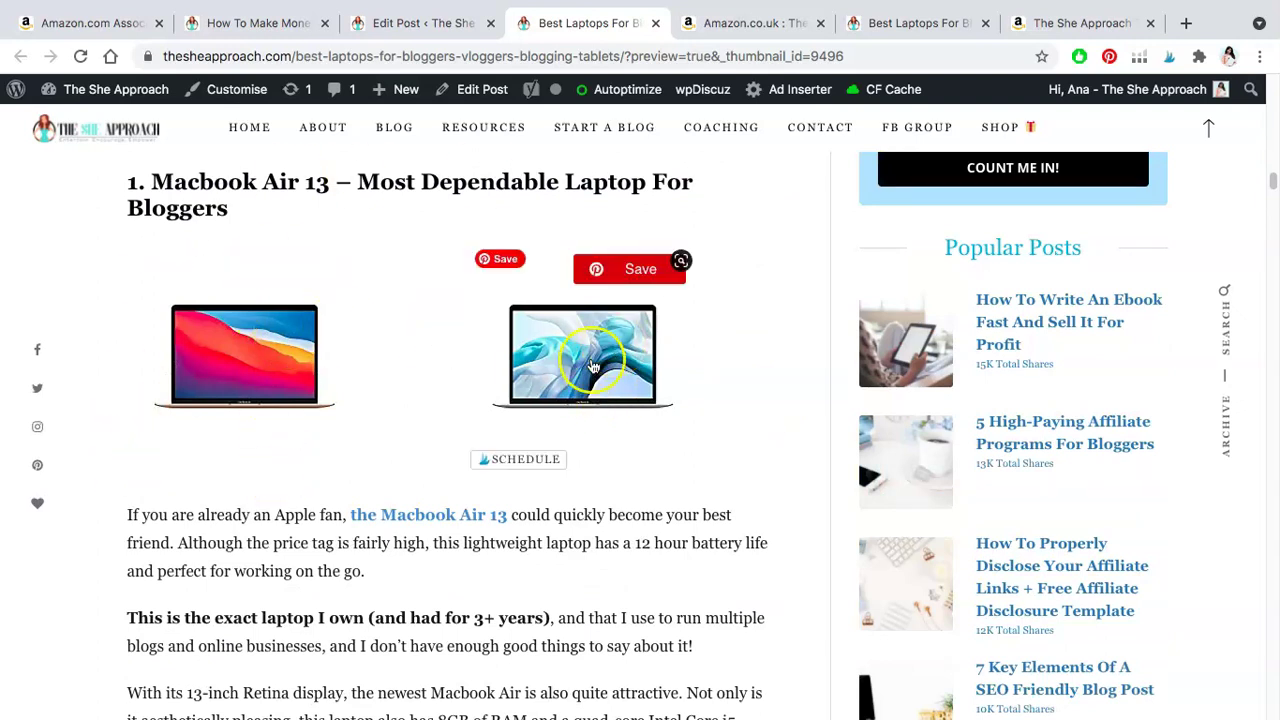
pyautogui.scroll(-10, 697, 319)
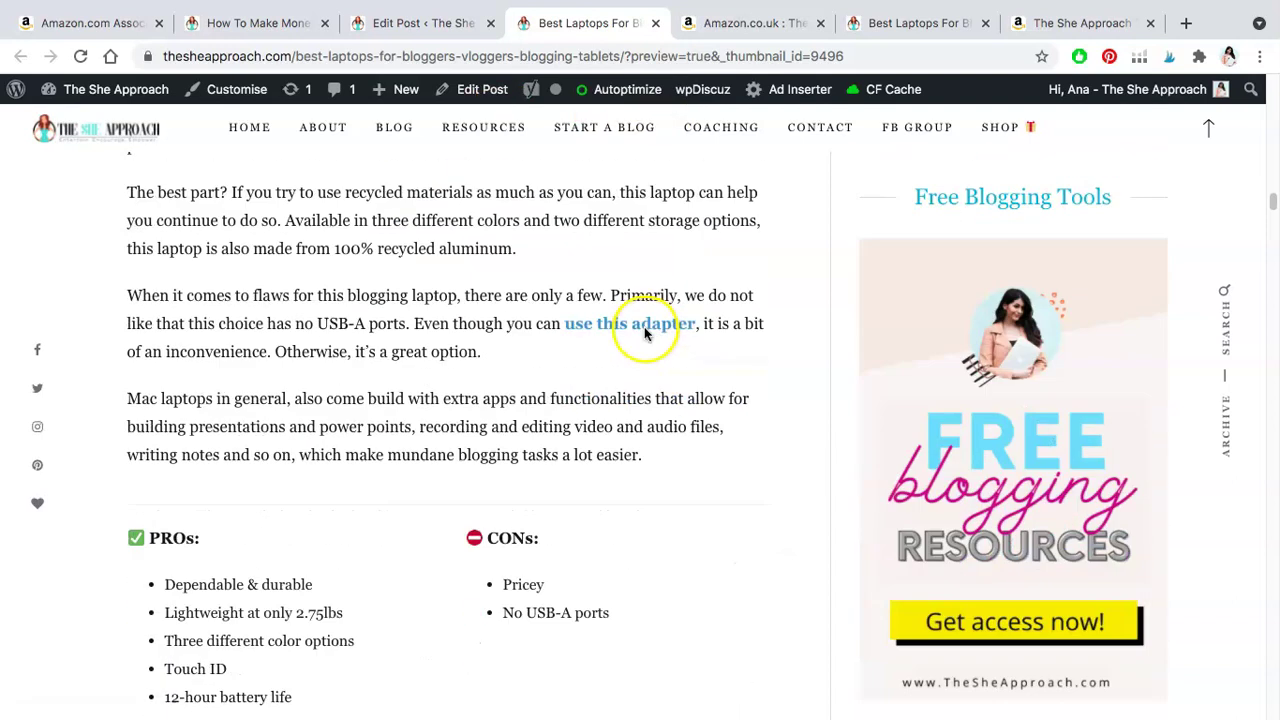
pyautogui.scroll(-10, 628, 312)
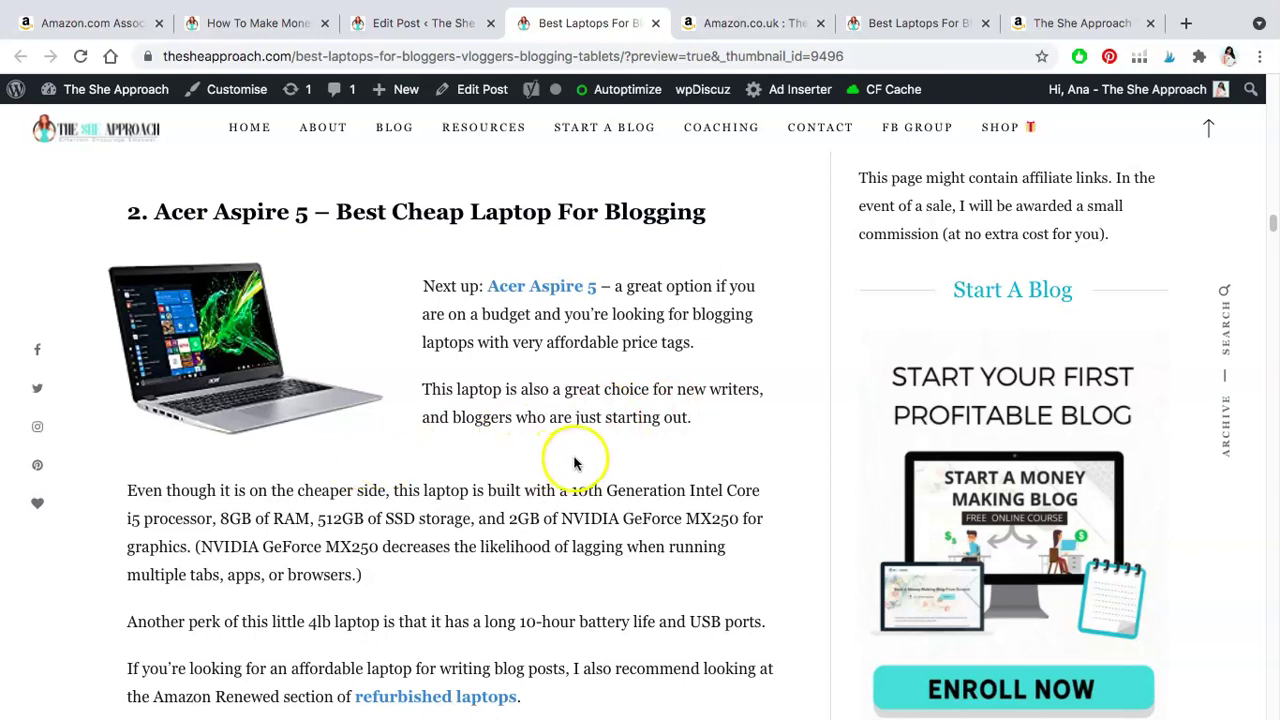
# Search Amazon.com for "funny mug" and open the product page of the sponsored black cat coffee mug
pyautogui.click(1086, 24)
pyautogui.press('Return')
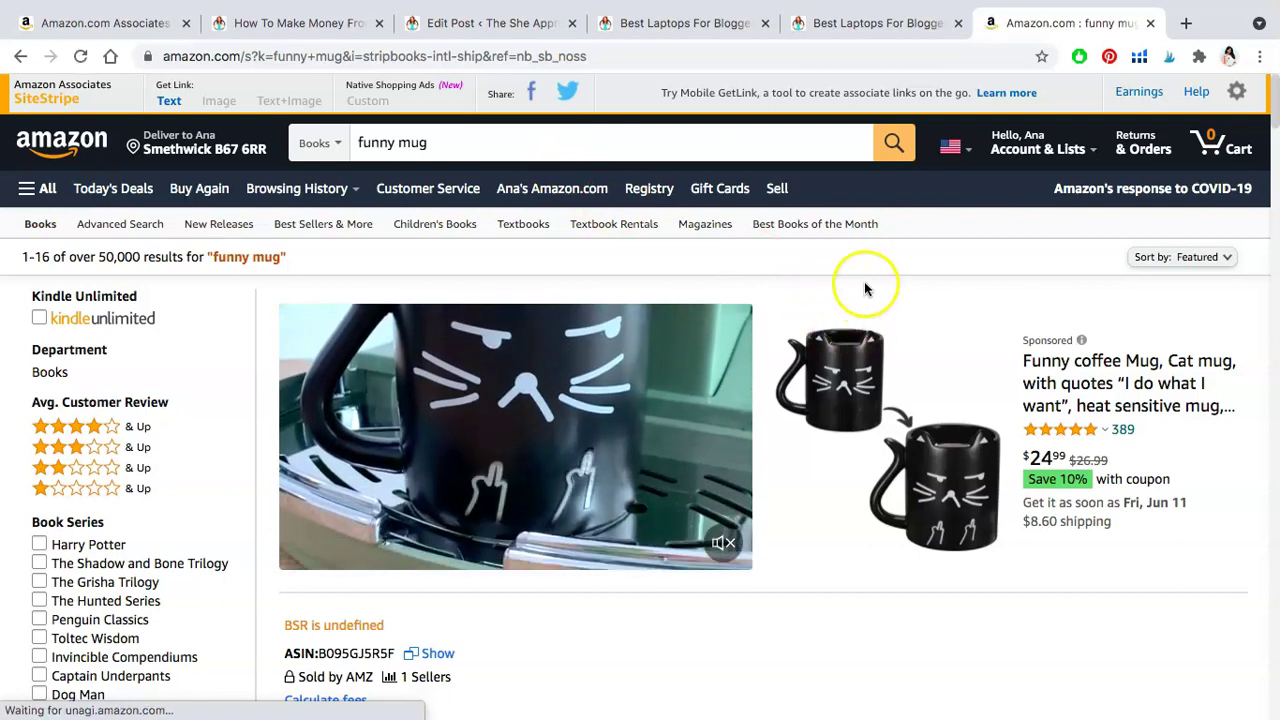
pyautogui.click(1118, 408)
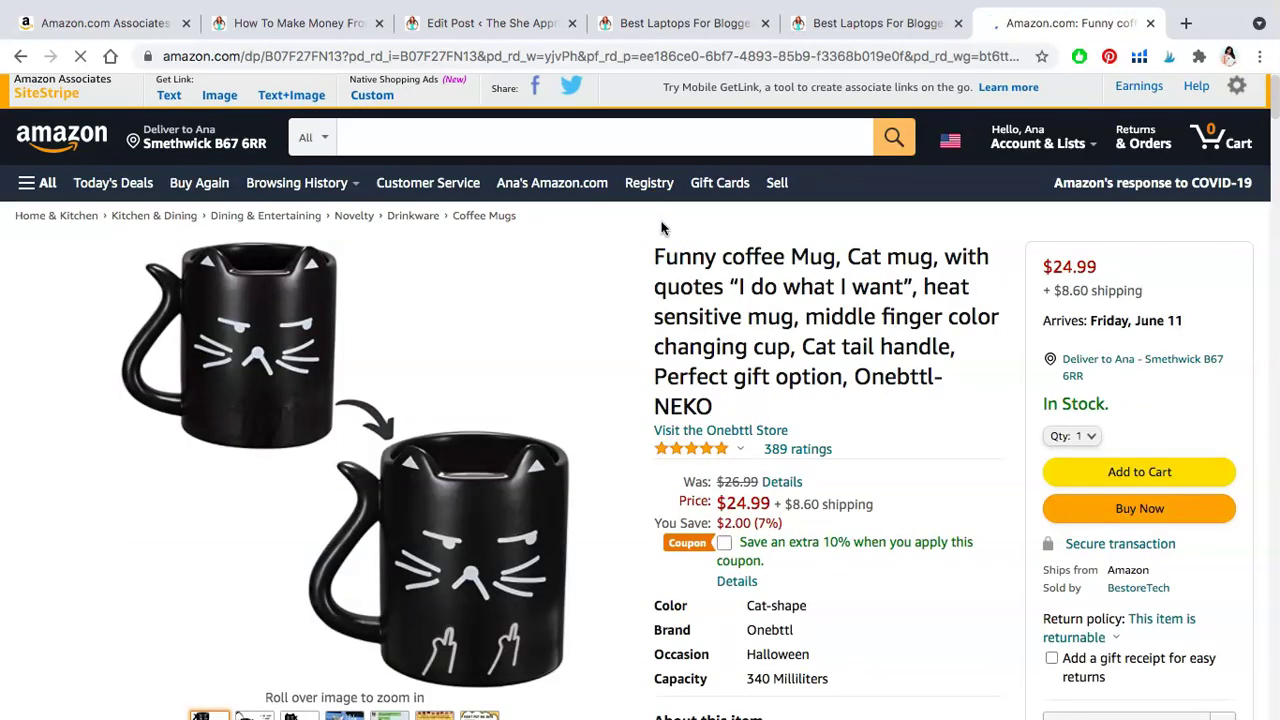
pyautogui.click(660, 265)
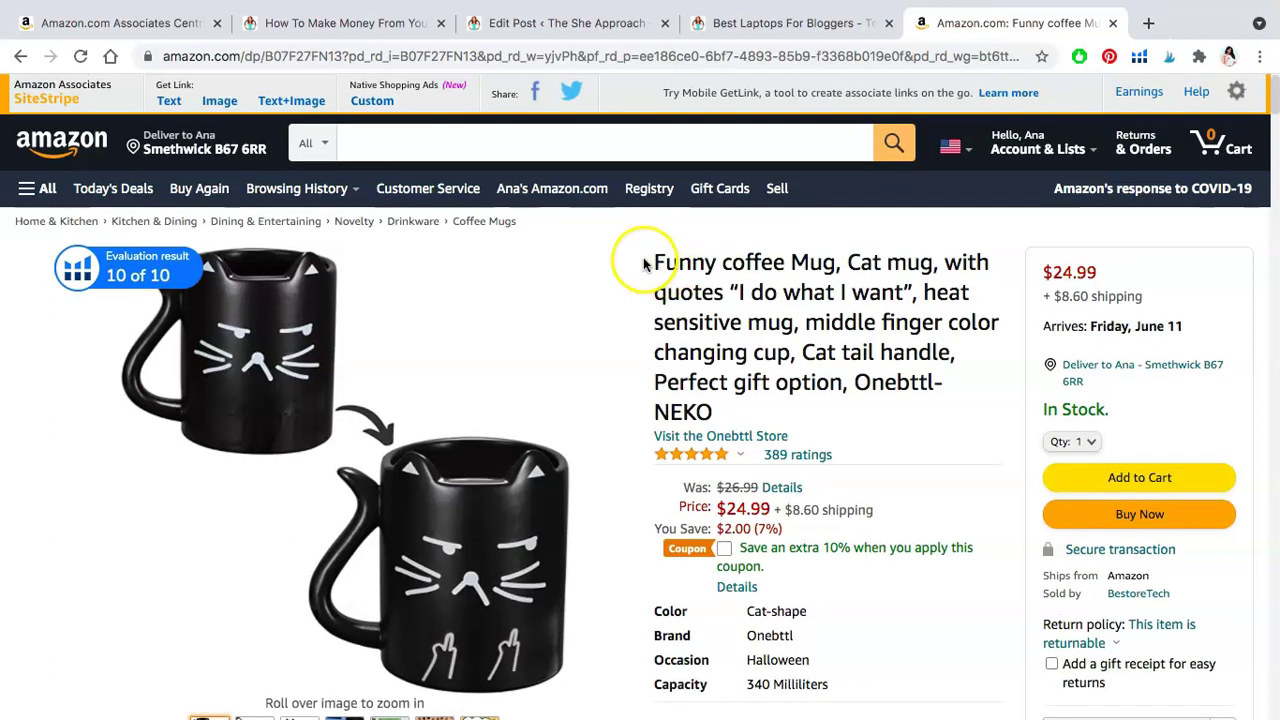
# Generate a large affiliate image link for the cat mug and copy its HTML code
pyautogui.click(219, 102)
pyautogui.click(64, 307)
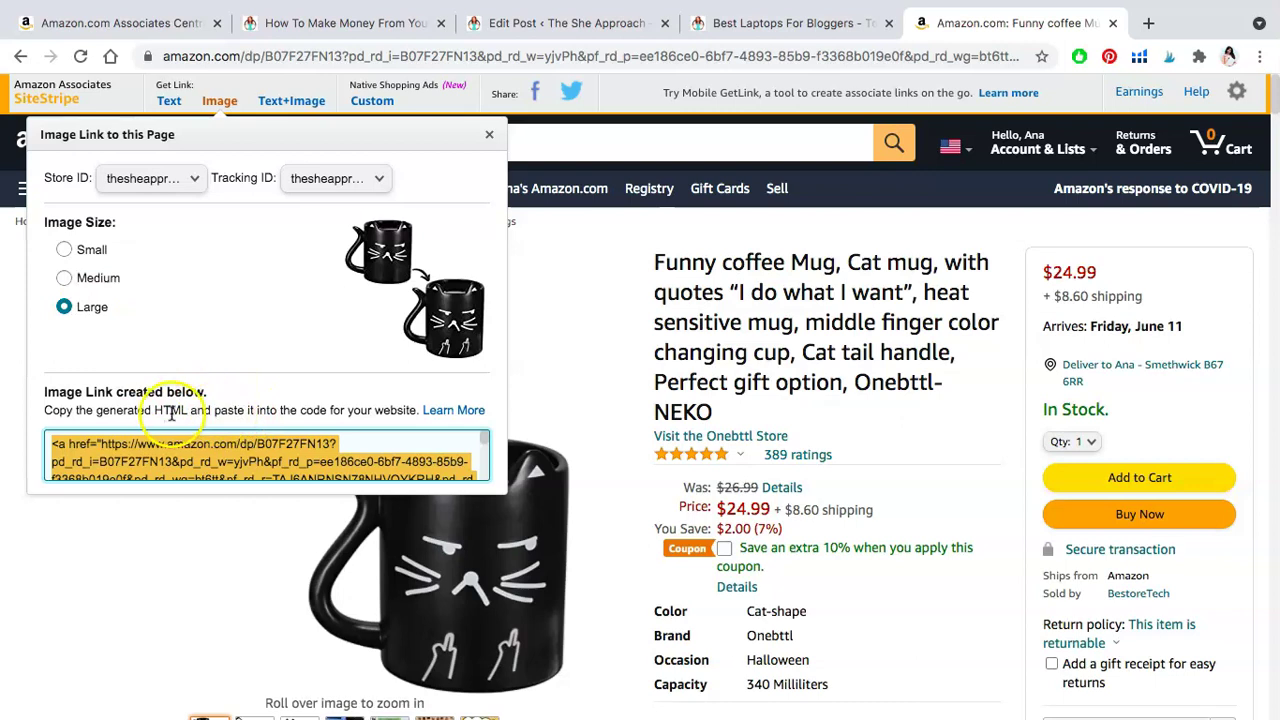
pyautogui.rightClick(302, 462)
pyautogui.click(362, 497)
# Insert a Custom HTML block below the post's first paragraph, paste the copied image link code and show the block's preview
pyautogui.press('super+3')
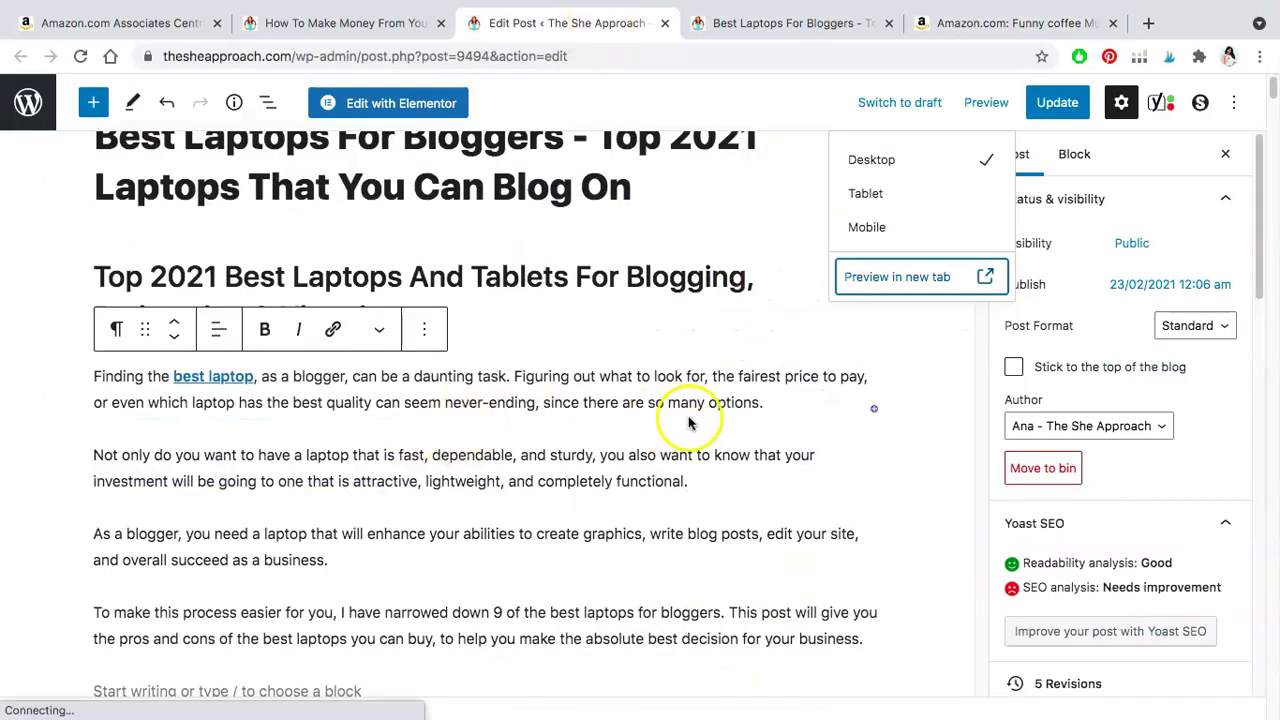
pyautogui.click(777, 403)
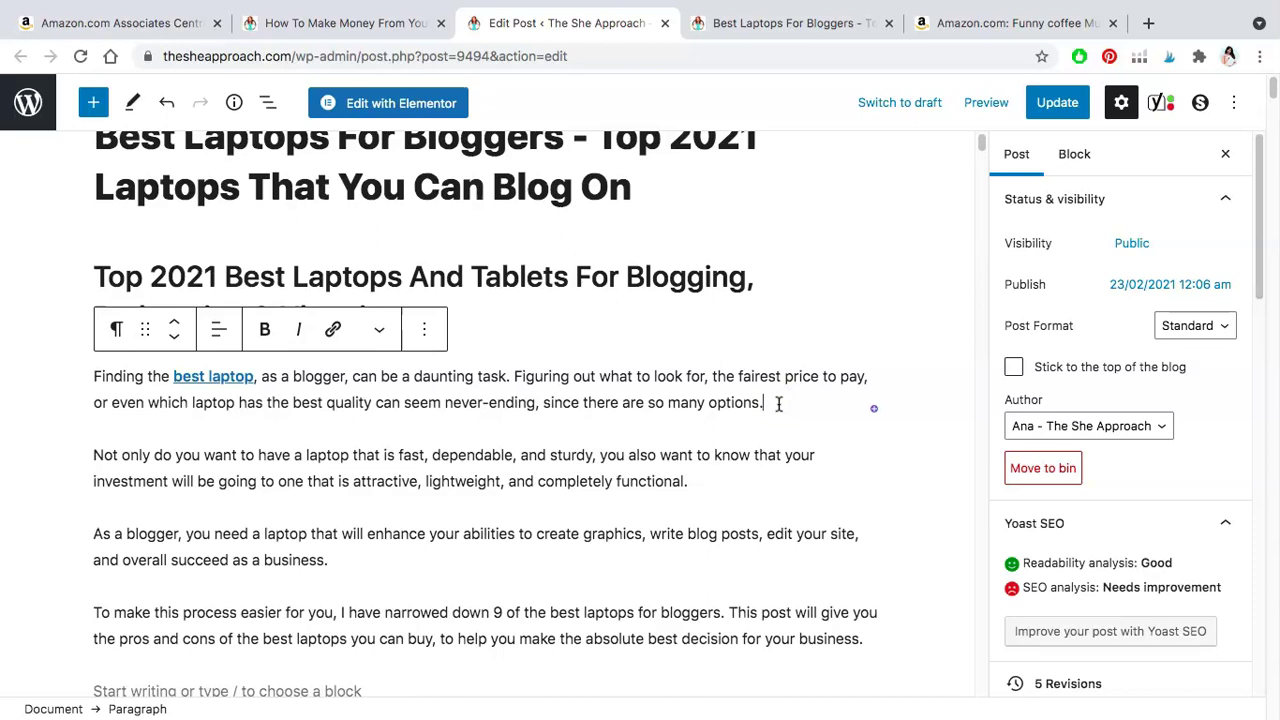
pyautogui.press('Return')
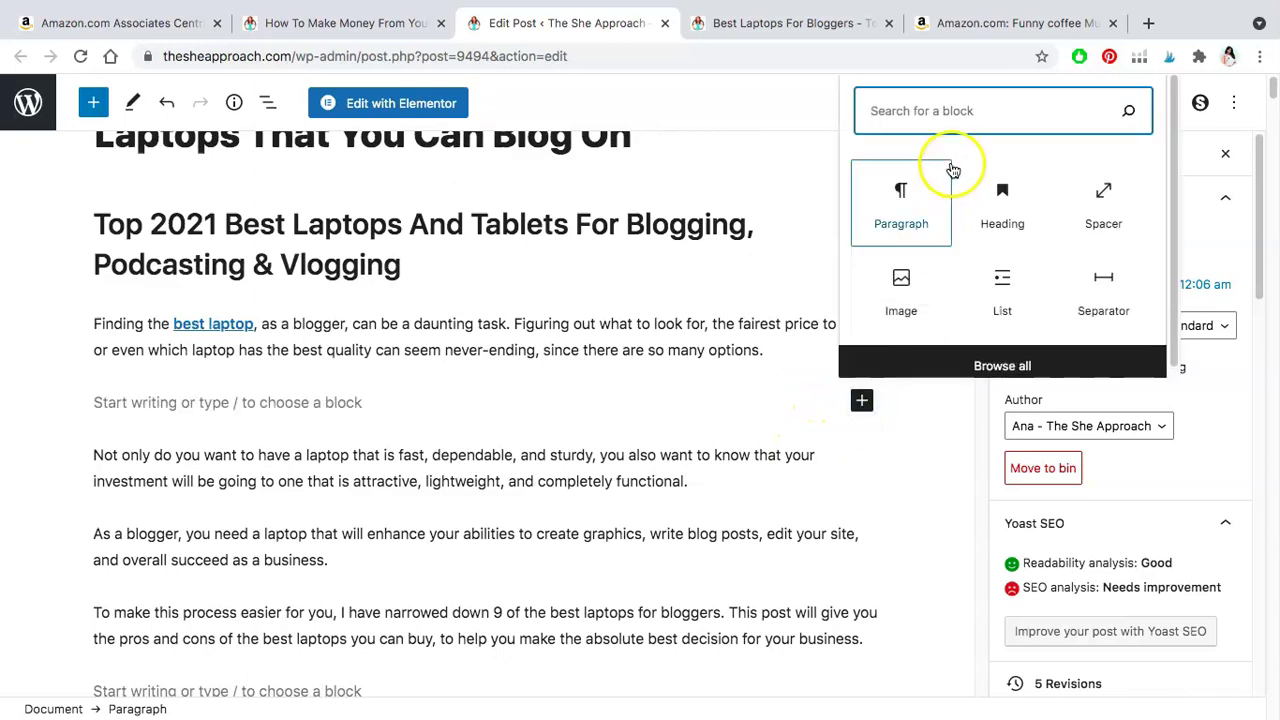
pyautogui.write('html')
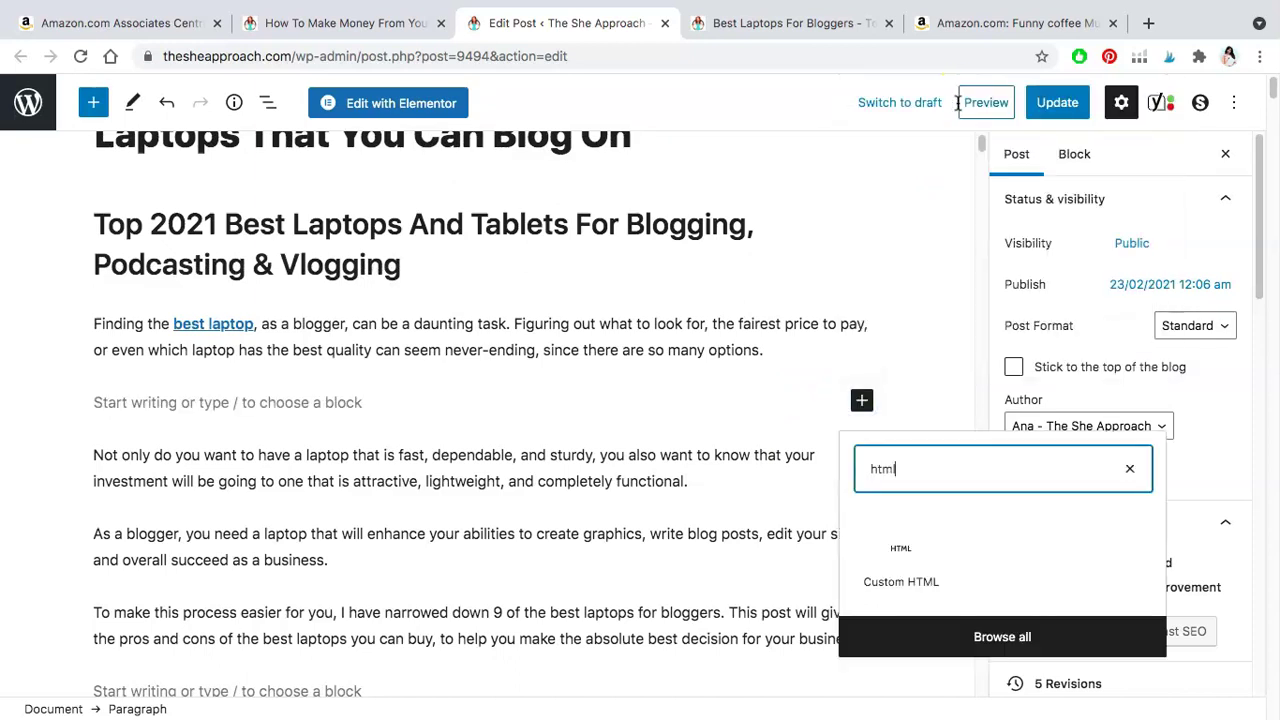
pyautogui.click(913, 572)
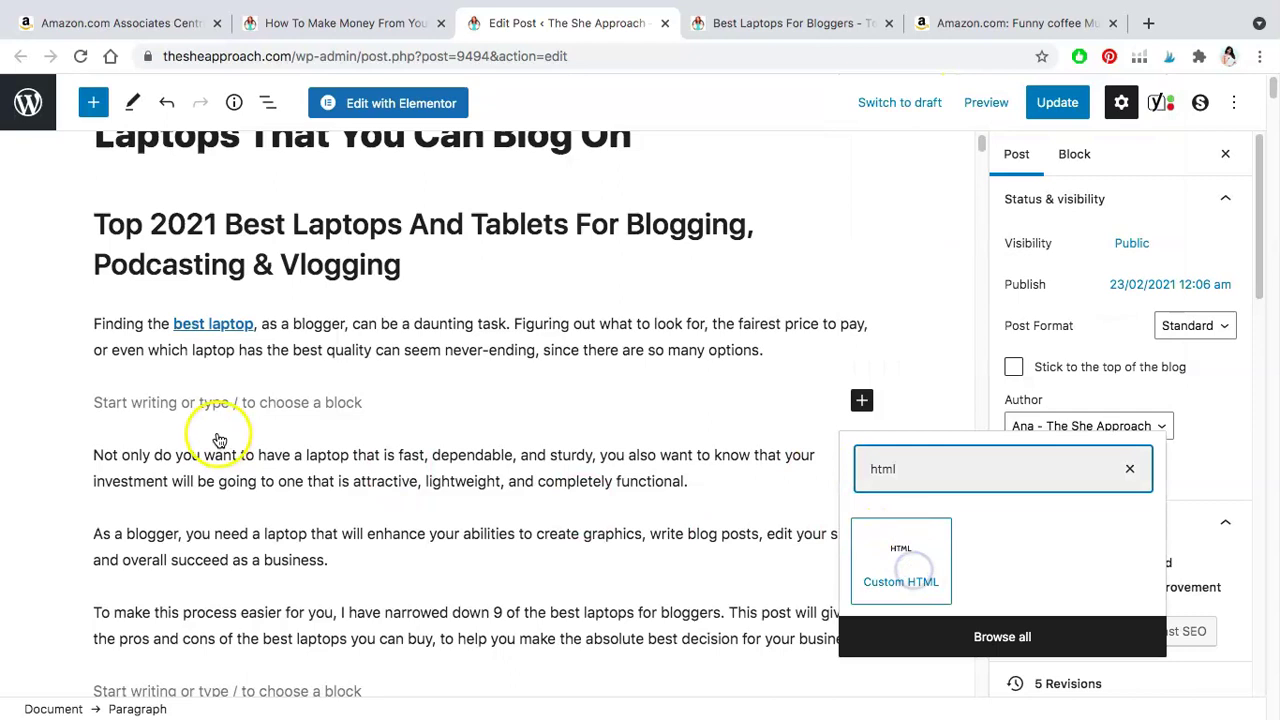
pyautogui.click(243, 411)
pyautogui.press('super+v')
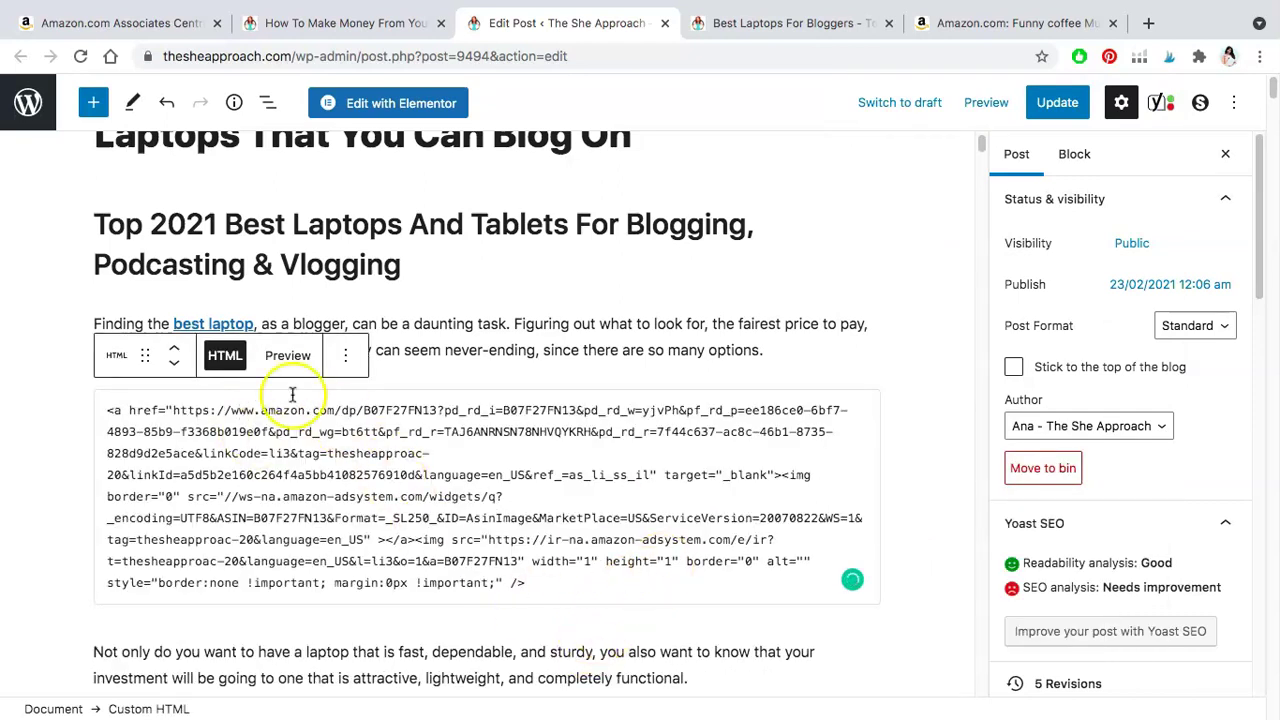
pyautogui.click(286, 357)
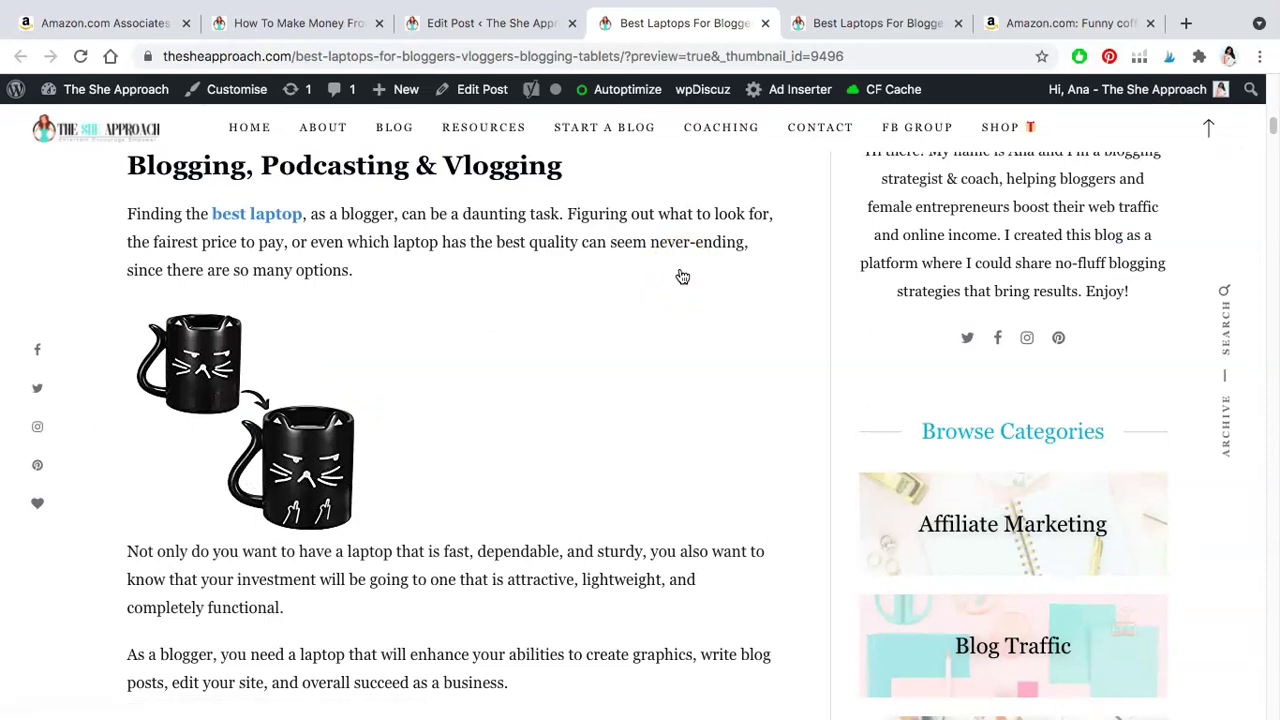
# Check the linked cat mug image in the post's page preview
pyautogui.click(573, 397)
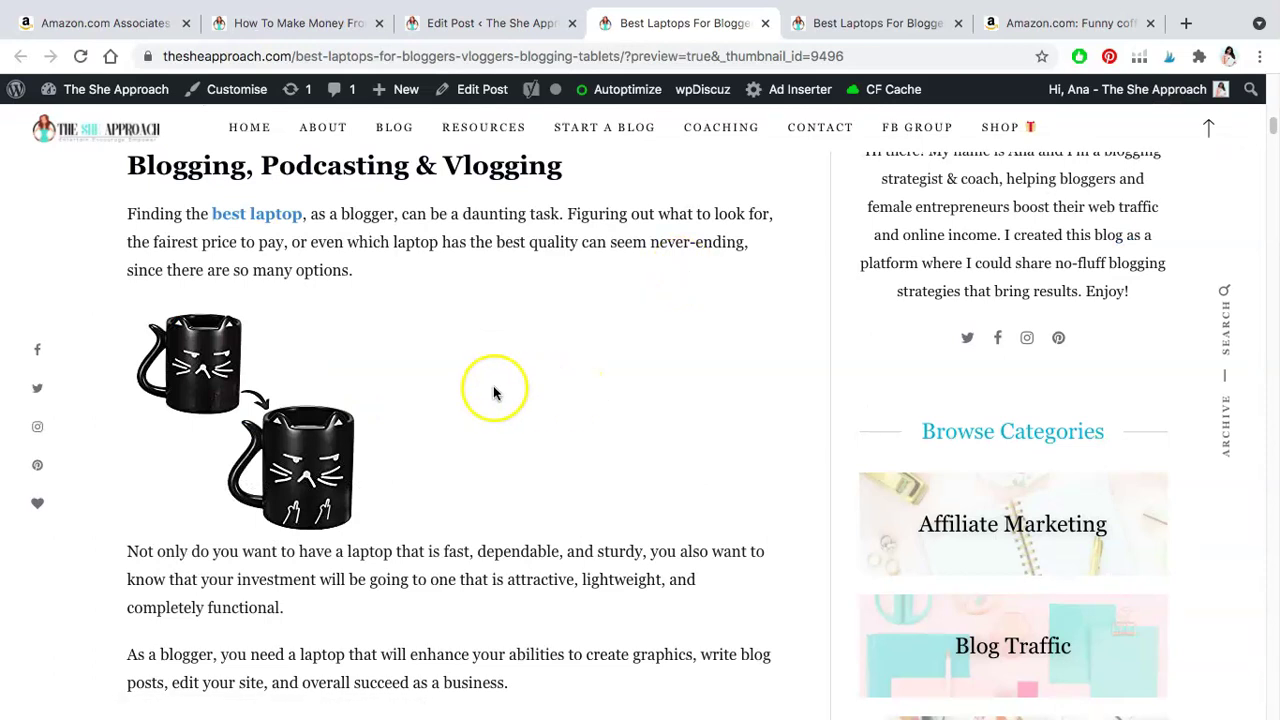
pyautogui.moveTo(293, 447)
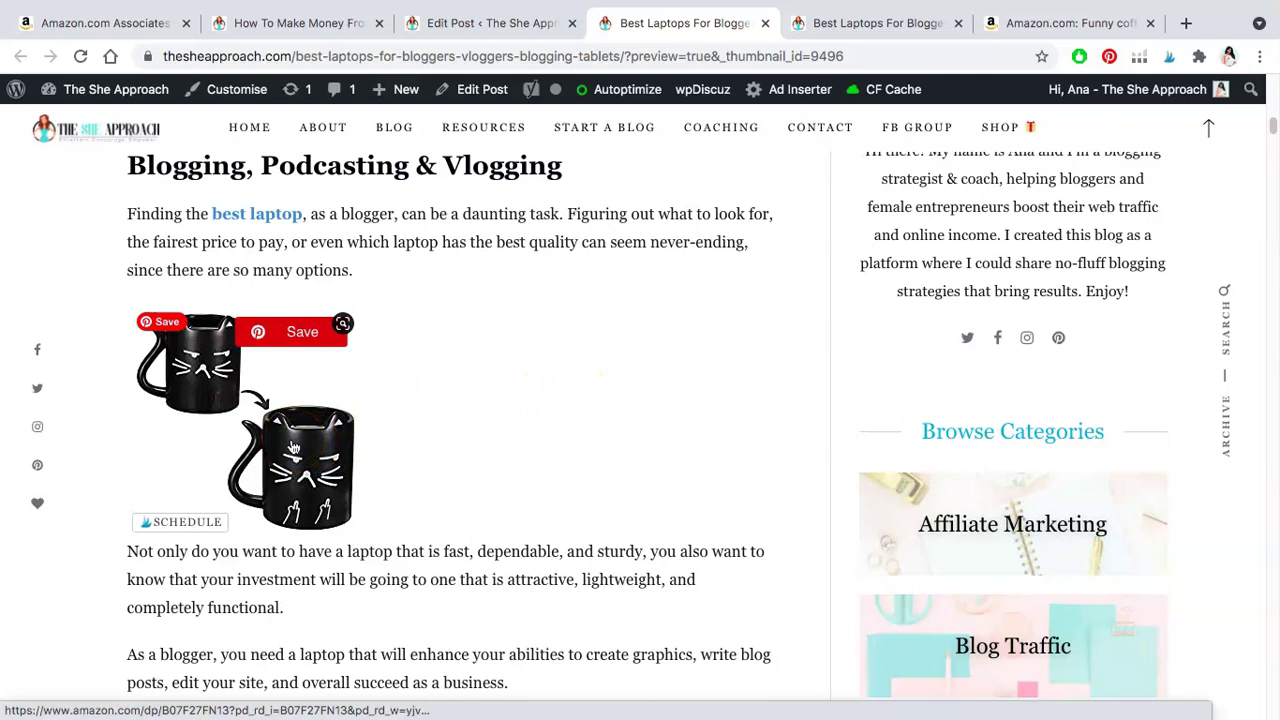
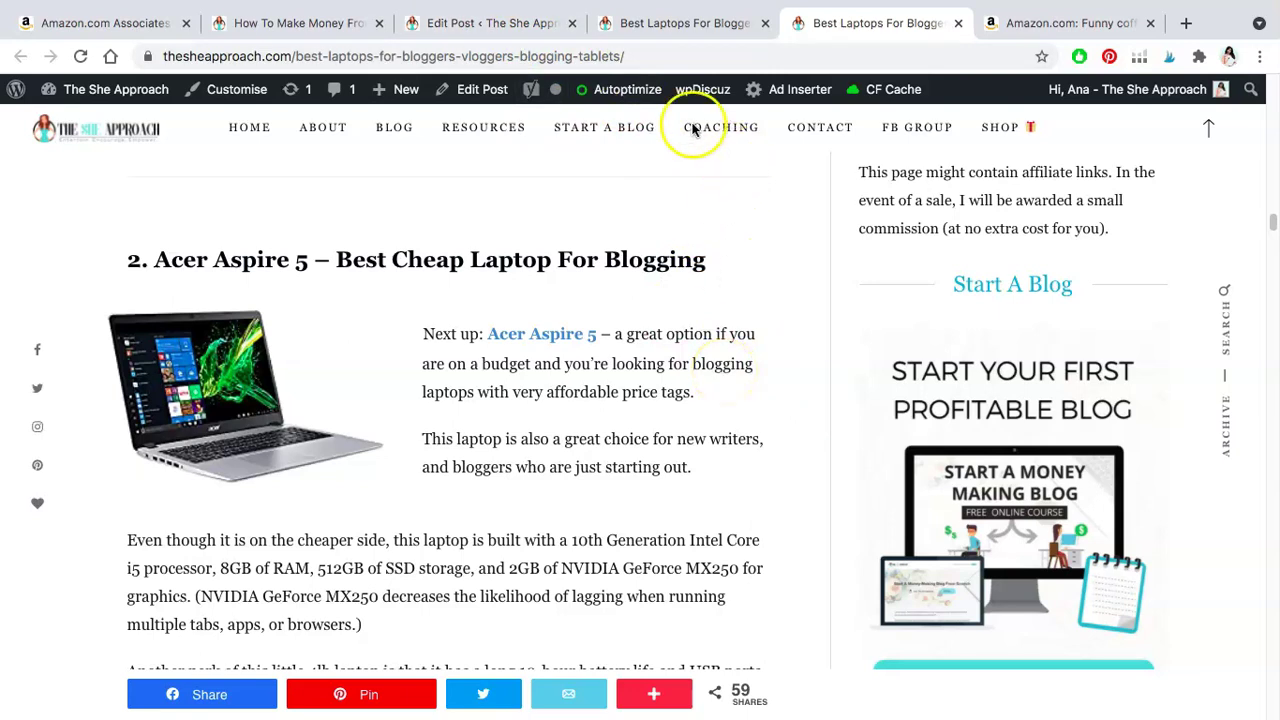
pyautogui.click(670, 30)
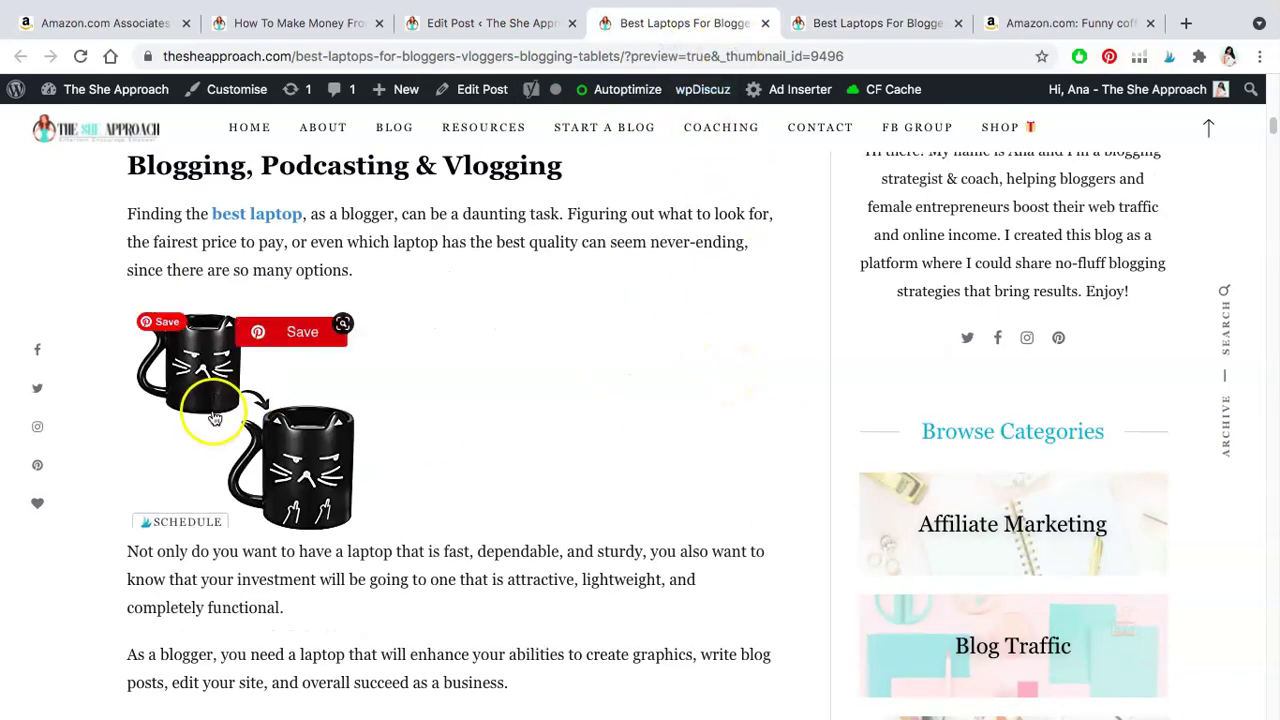
pyautogui.scroll(1, 470, 428)
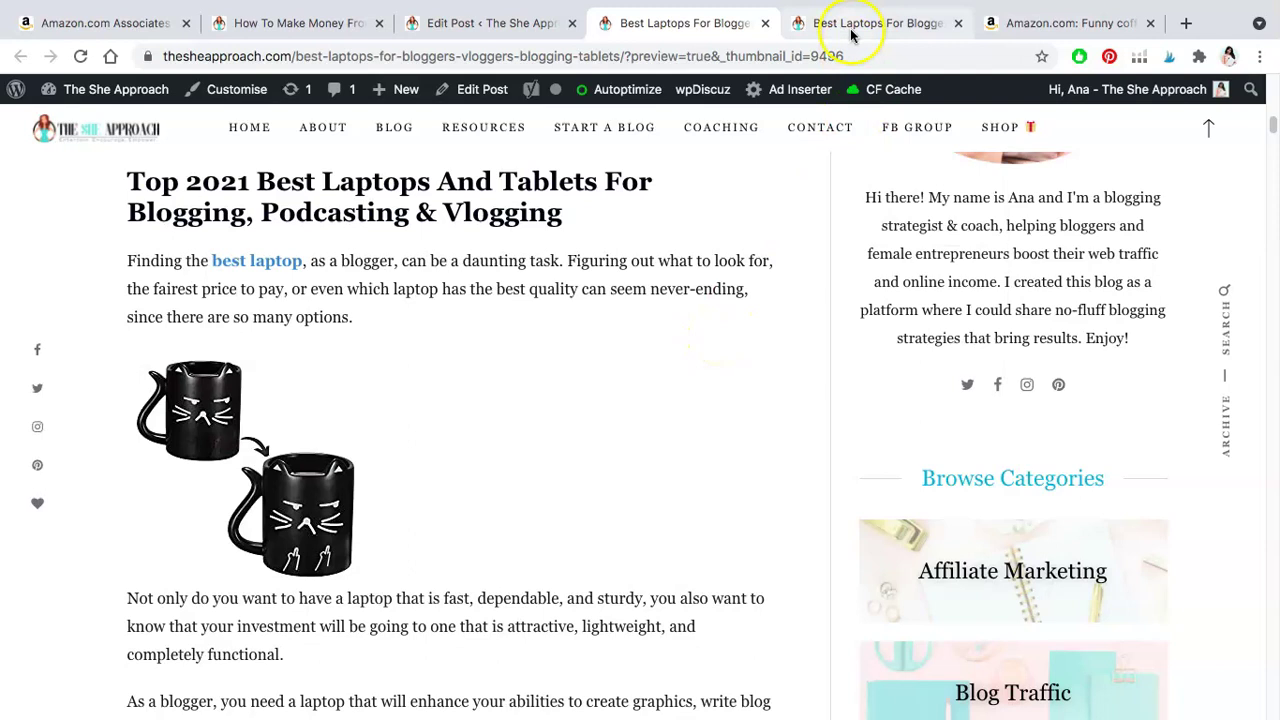
# Back in the post editor, search the blocks for "editor" and add a Classic block below the mug image
pyautogui.click(490, 23)
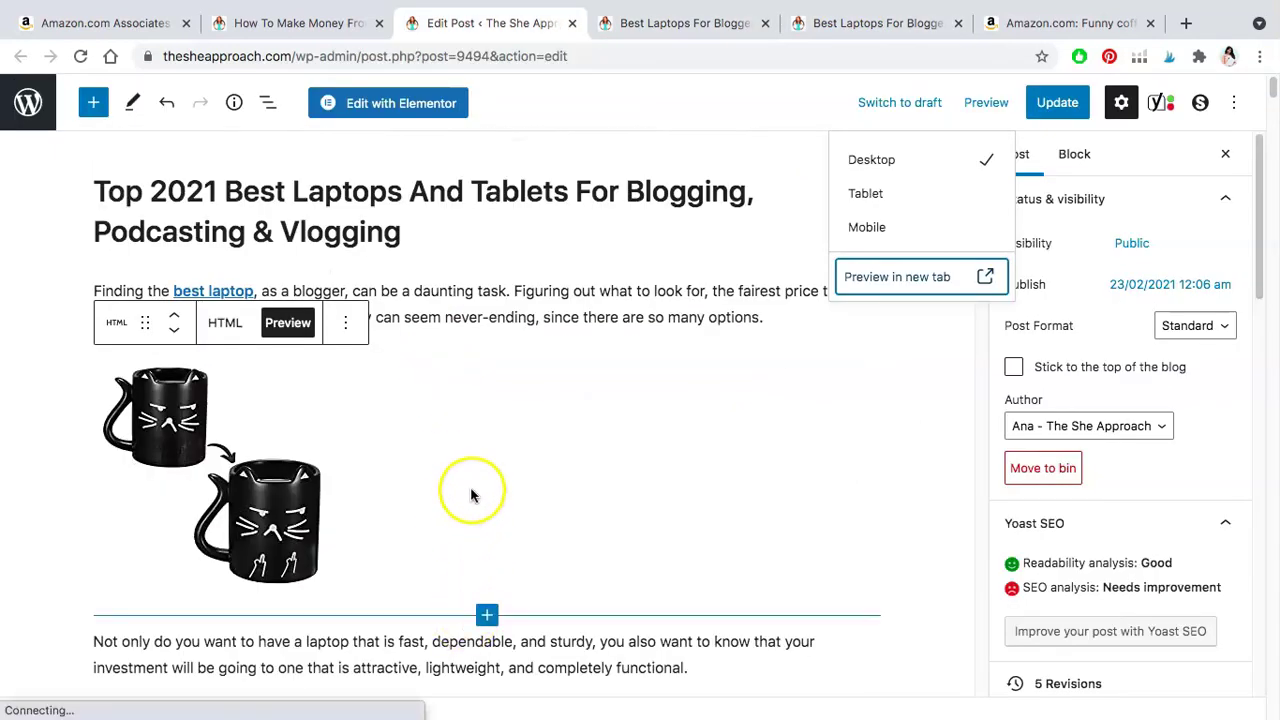
pyautogui.click(487, 615)
pyautogui.write('edi')
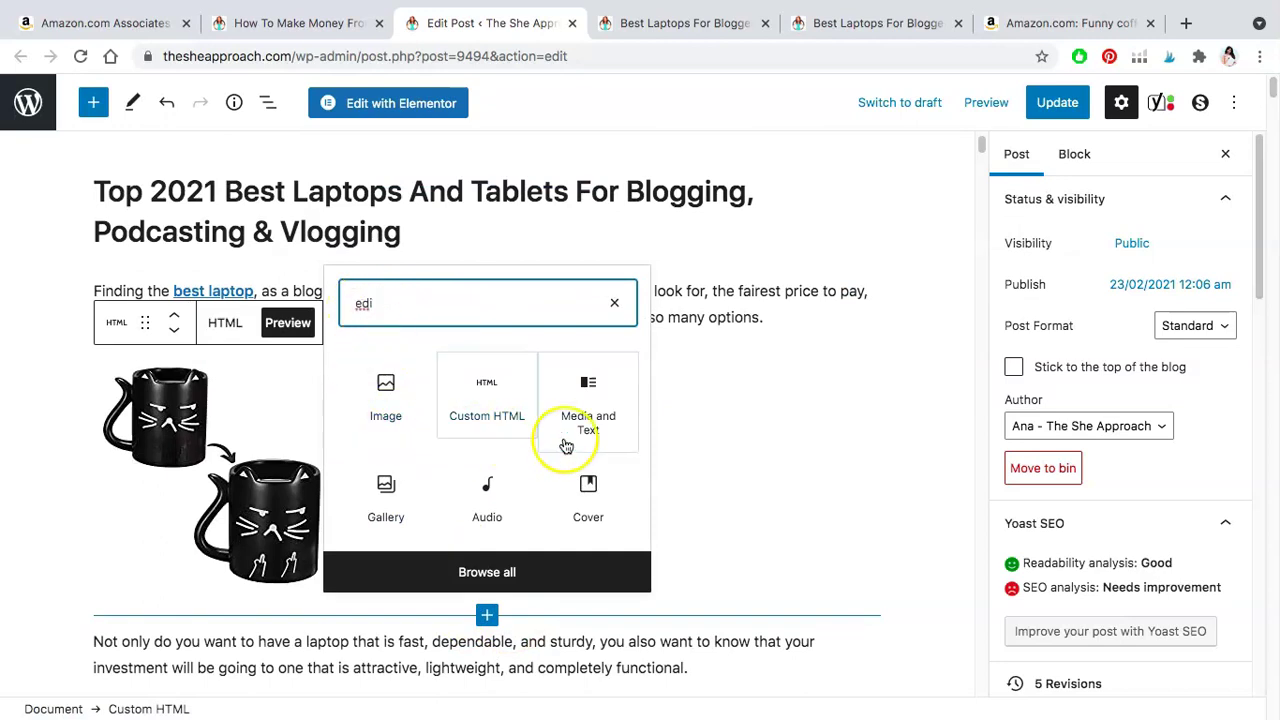
pyautogui.write('tor')
pyautogui.click(417, 486)
pyautogui.click(333, 513)
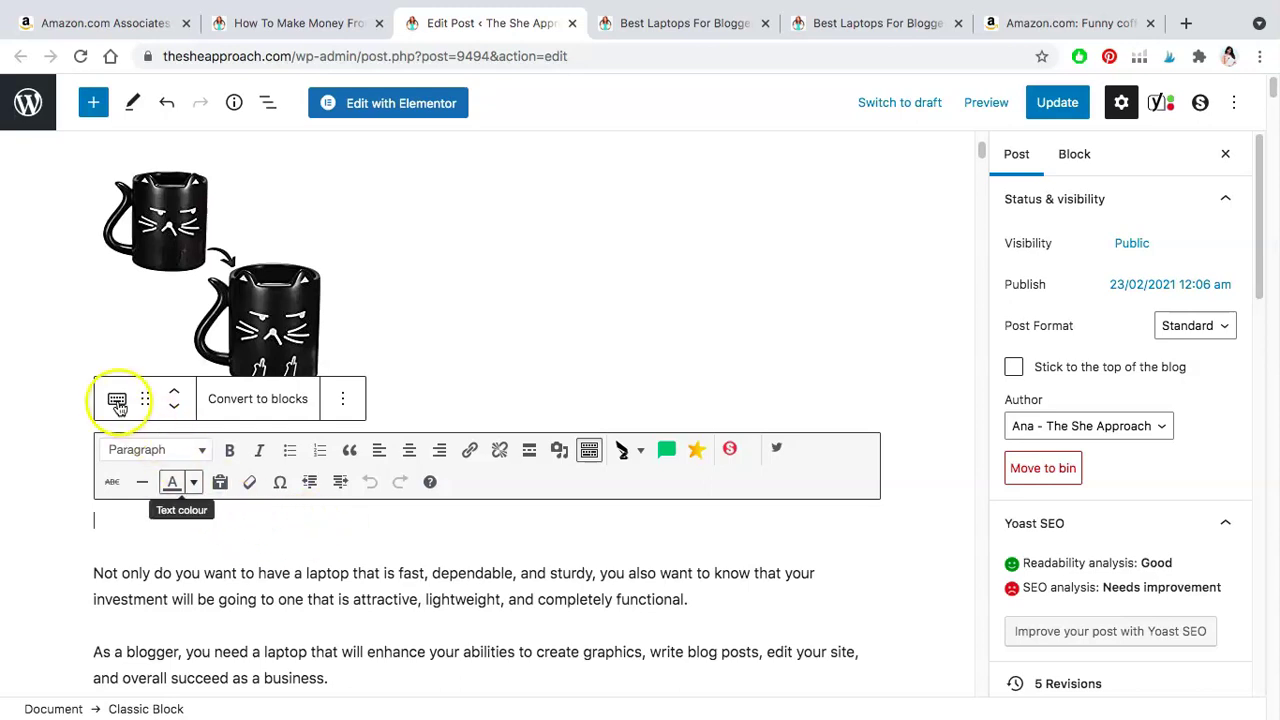
# Paste the mug's image link code into the Classic block as HTML and return the block to visual editing
pyautogui.click(342, 405)
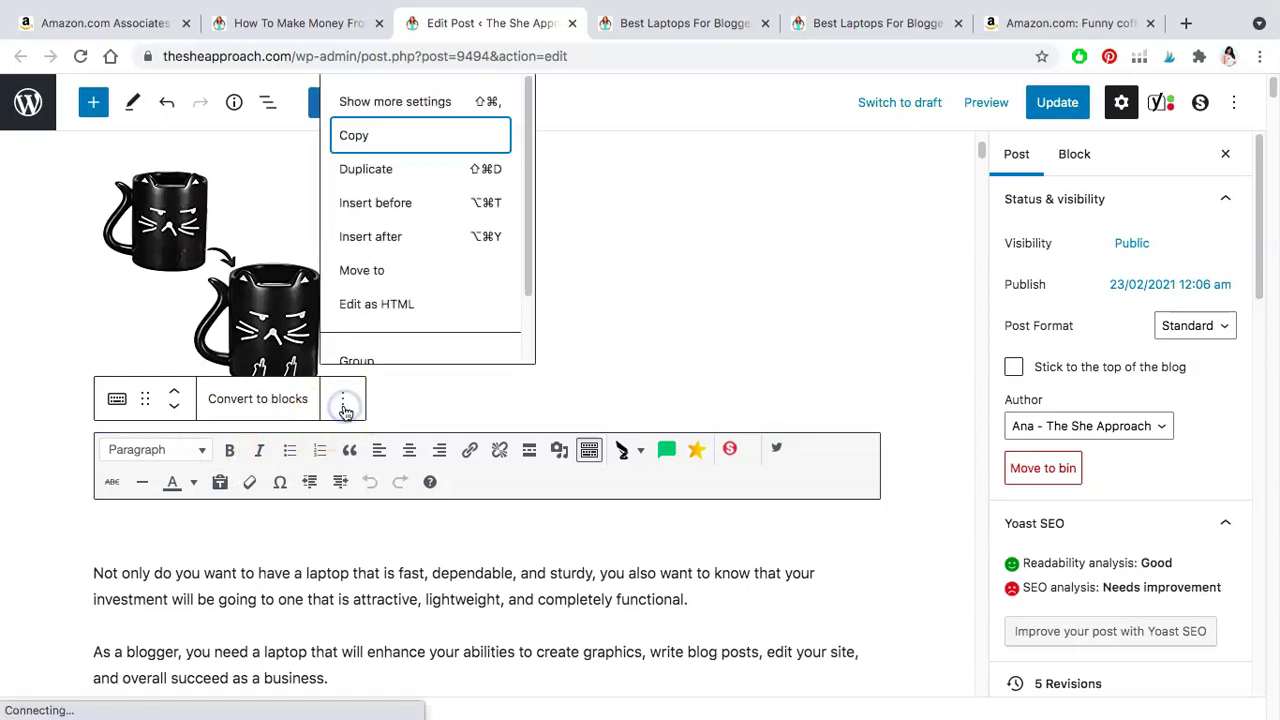
pyautogui.click(405, 307)
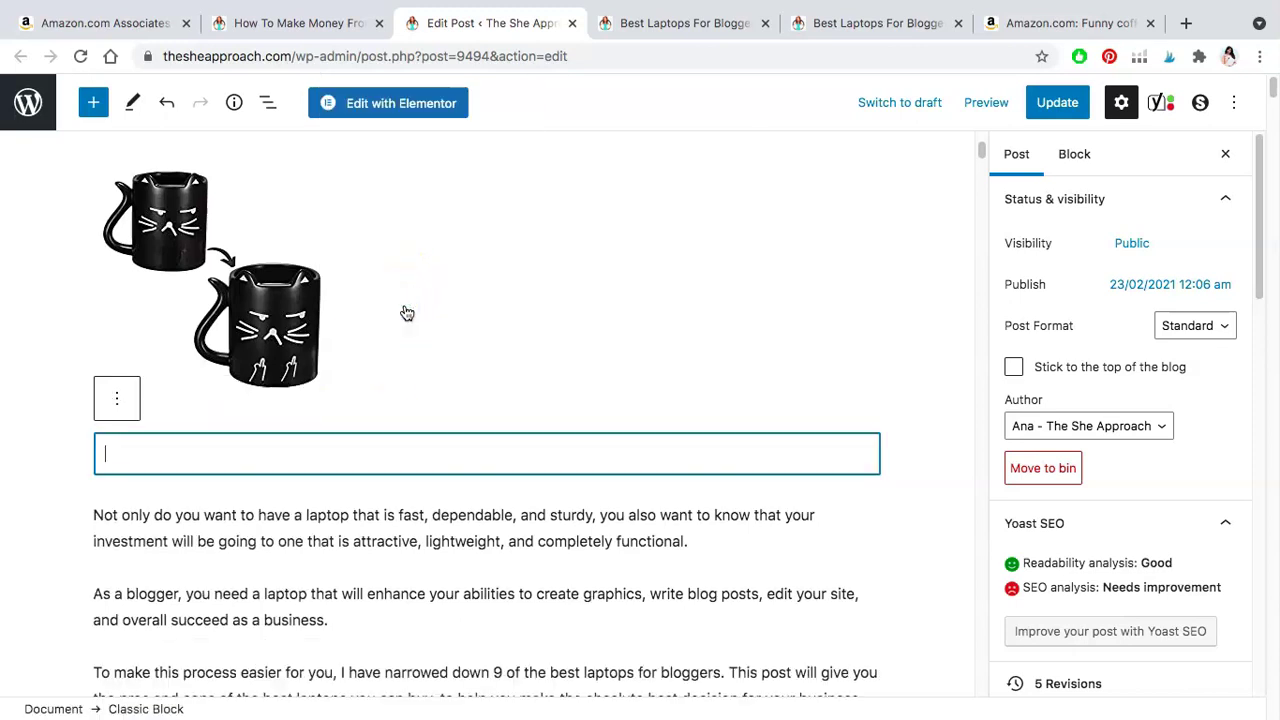
pyautogui.hotkey('ctrl', 'v')
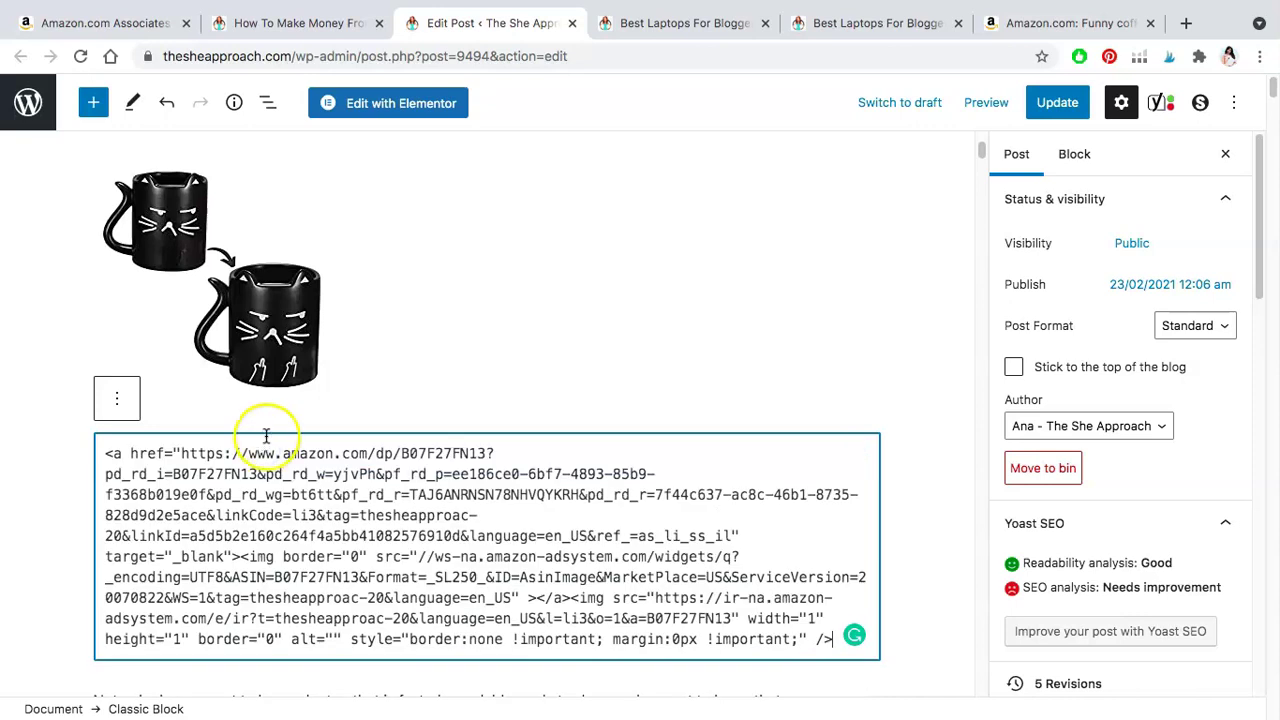
pyautogui.click(118, 404)
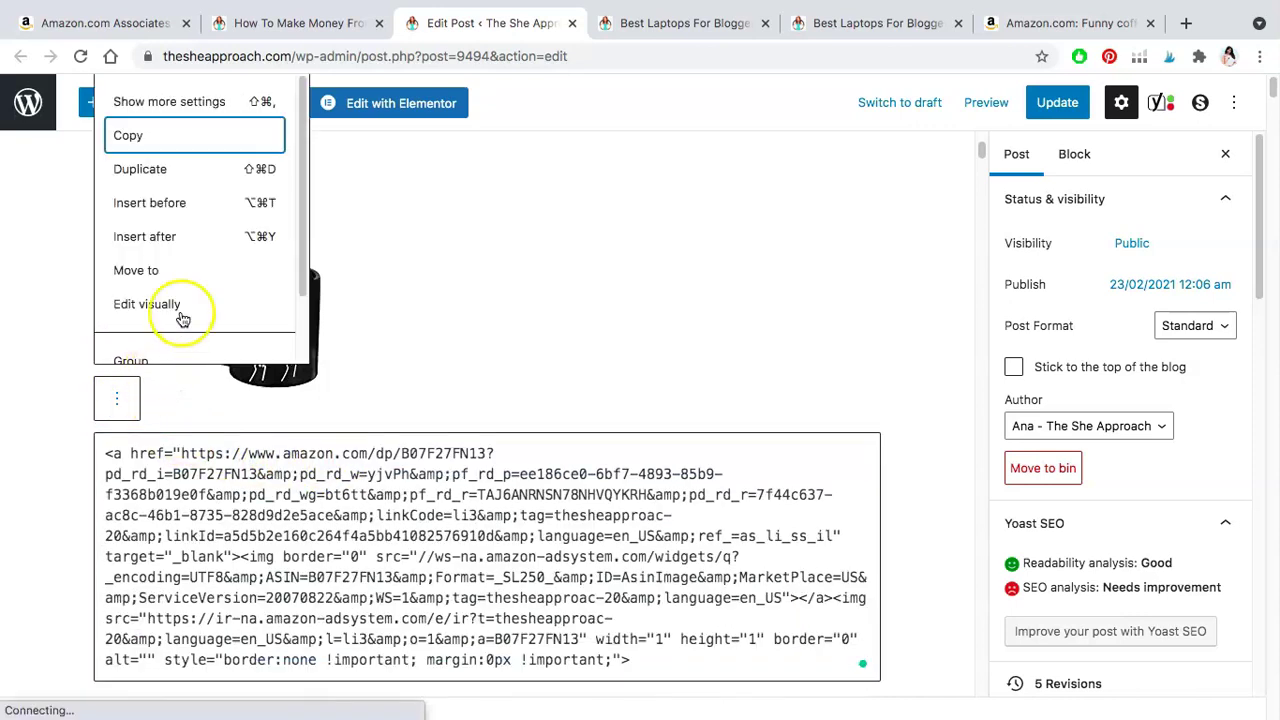
pyautogui.click(150, 305)
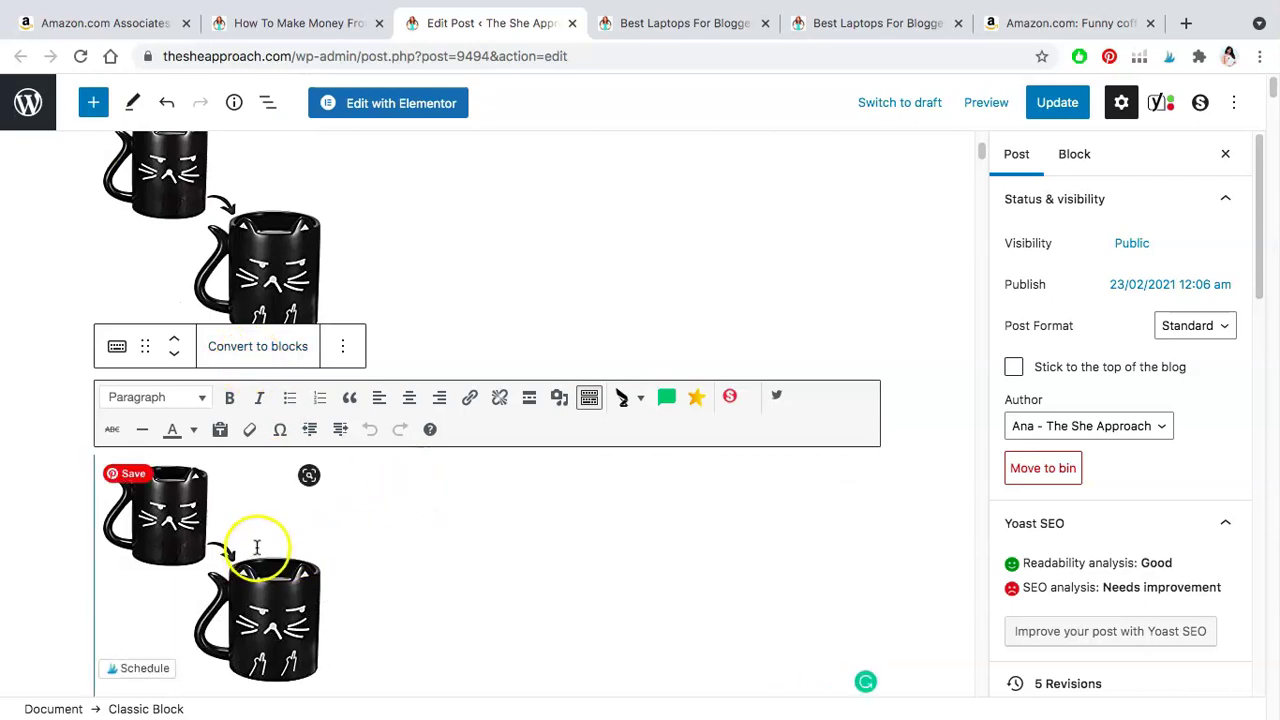
# Add the text "Start writing." after the mug image in the Classic block
pyautogui.click(397, 491)
pyautogui.scroll(-1, 398, 488)
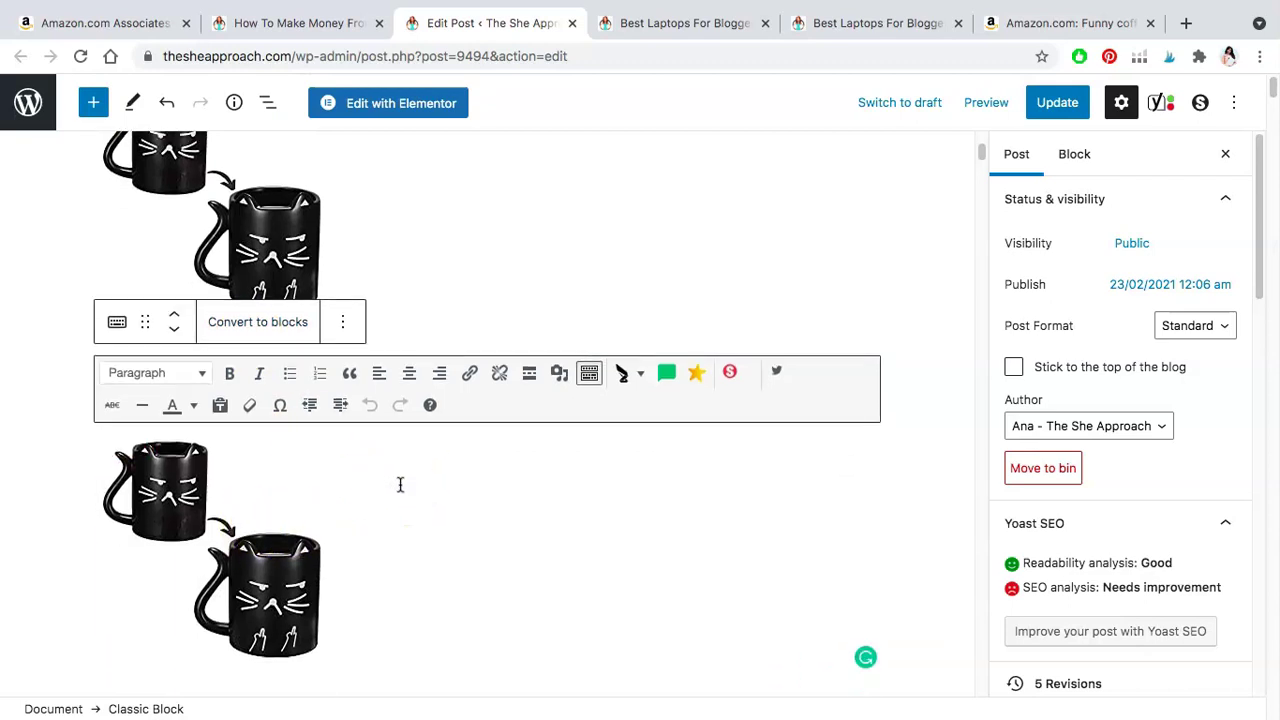
pyautogui.write('S')
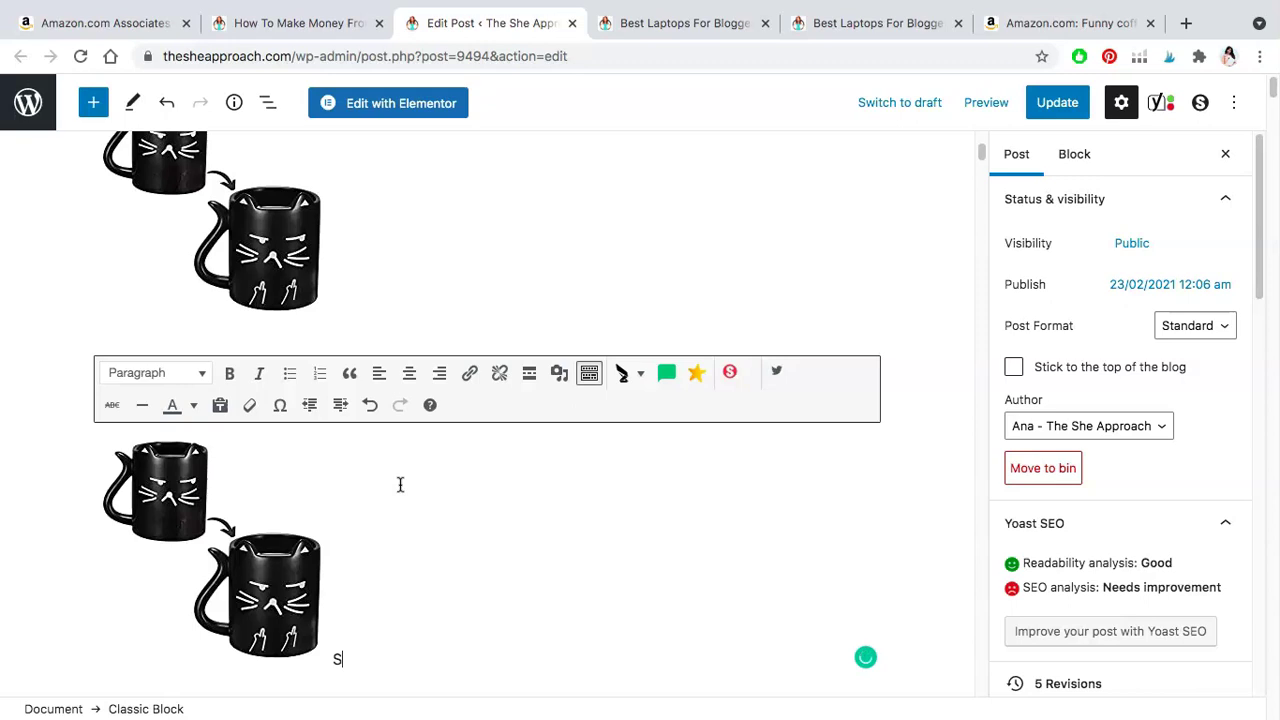
pyautogui.write('tart writing')
pyautogui.click(417, 474)
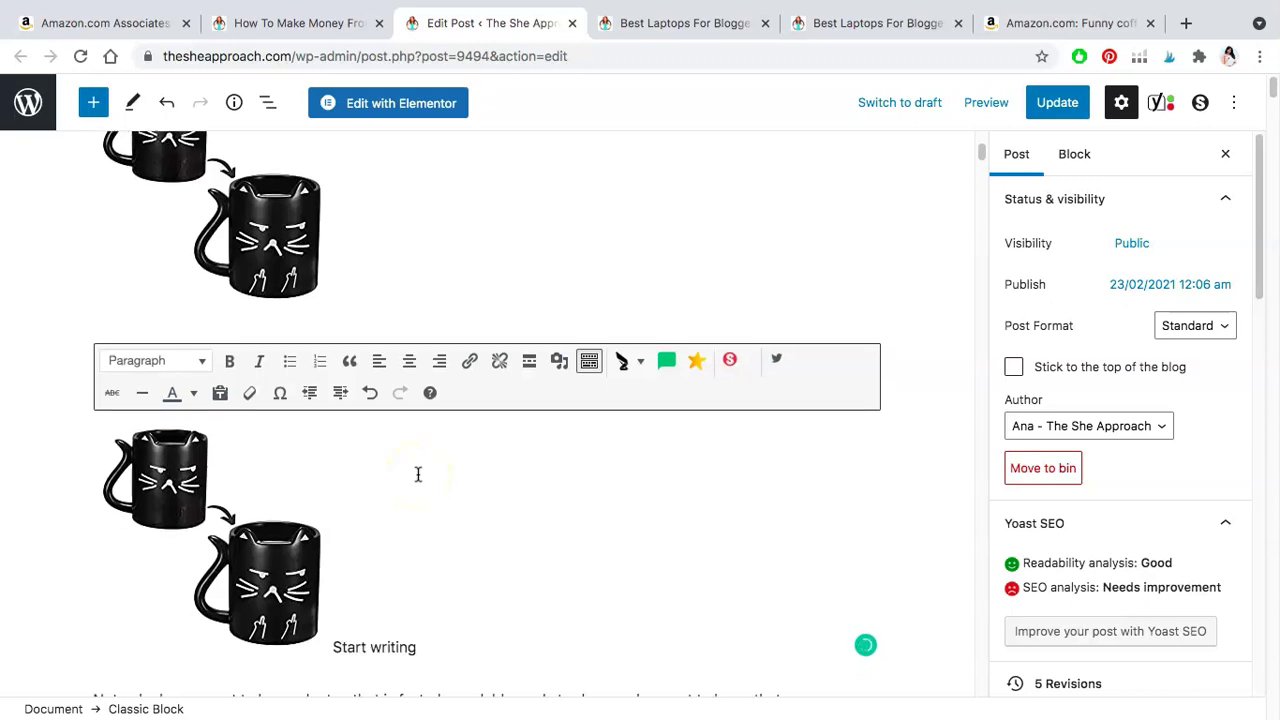
pyautogui.write('.')
# Try centre and right alignment on the Classic block's mug image, and set it to left alignment
pyautogui.click(271, 500)
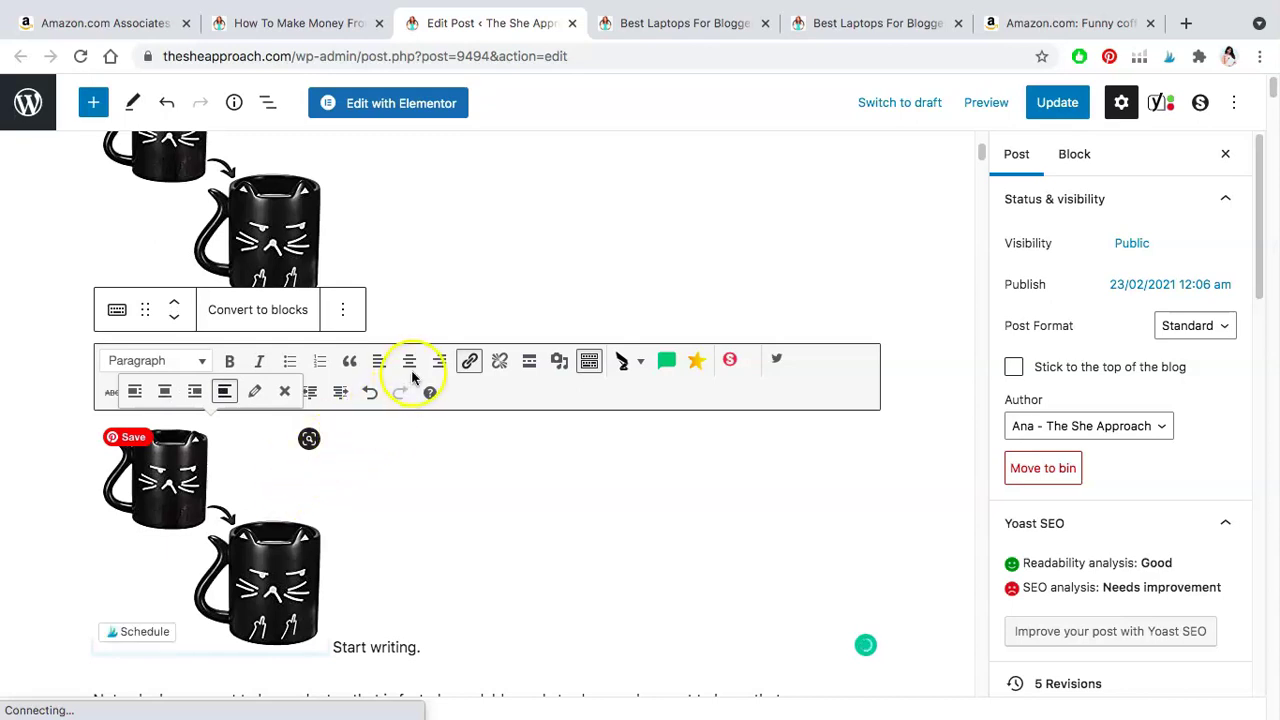
pyautogui.click(410, 362)
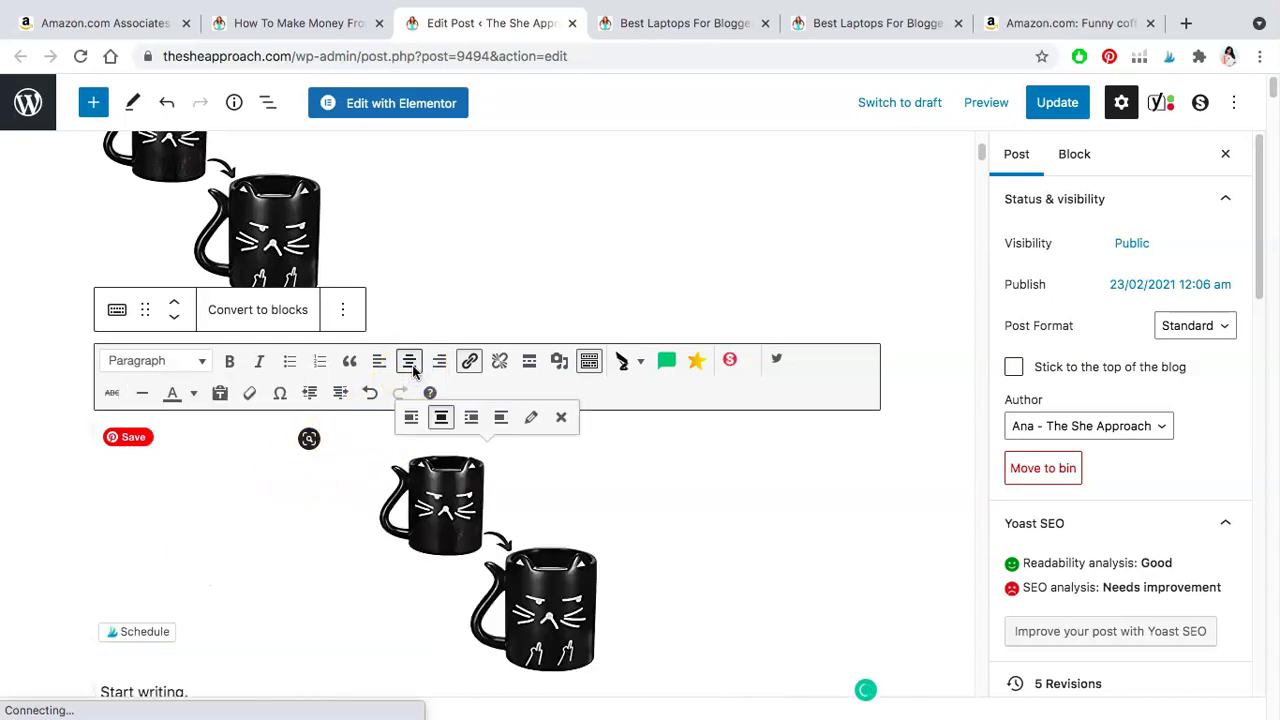
pyautogui.click(427, 432)
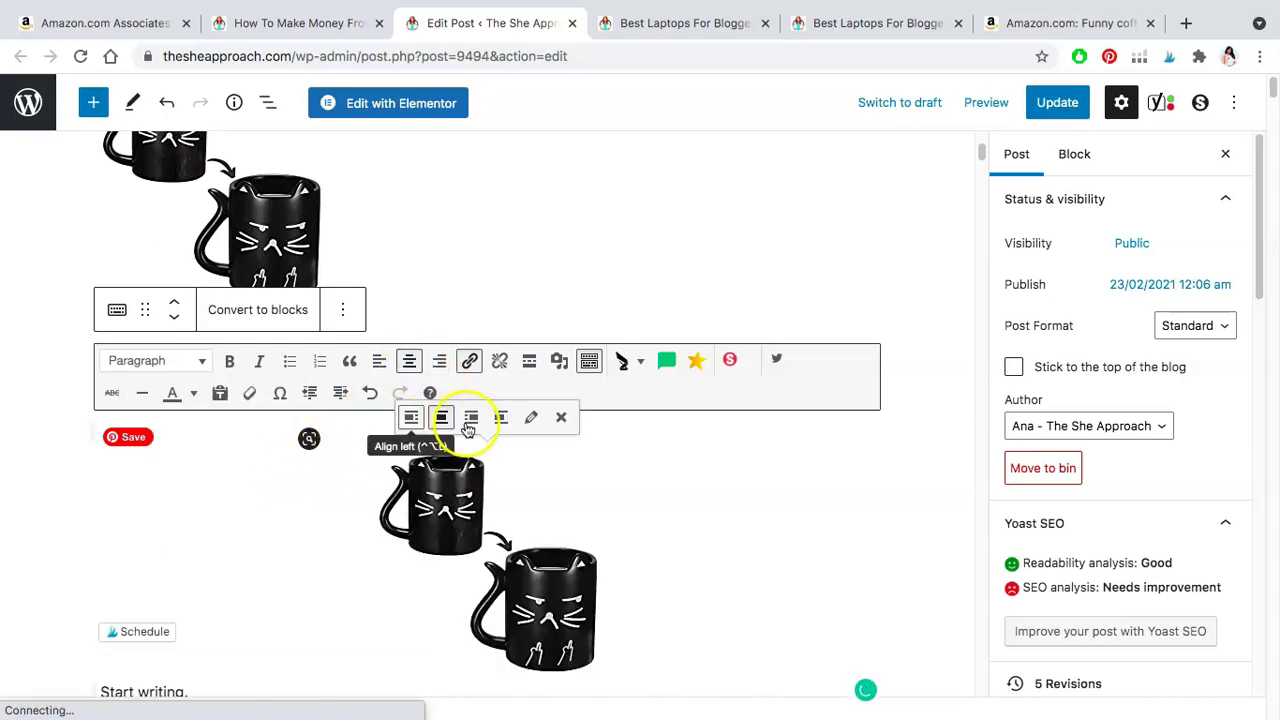
pyautogui.click(471, 417)
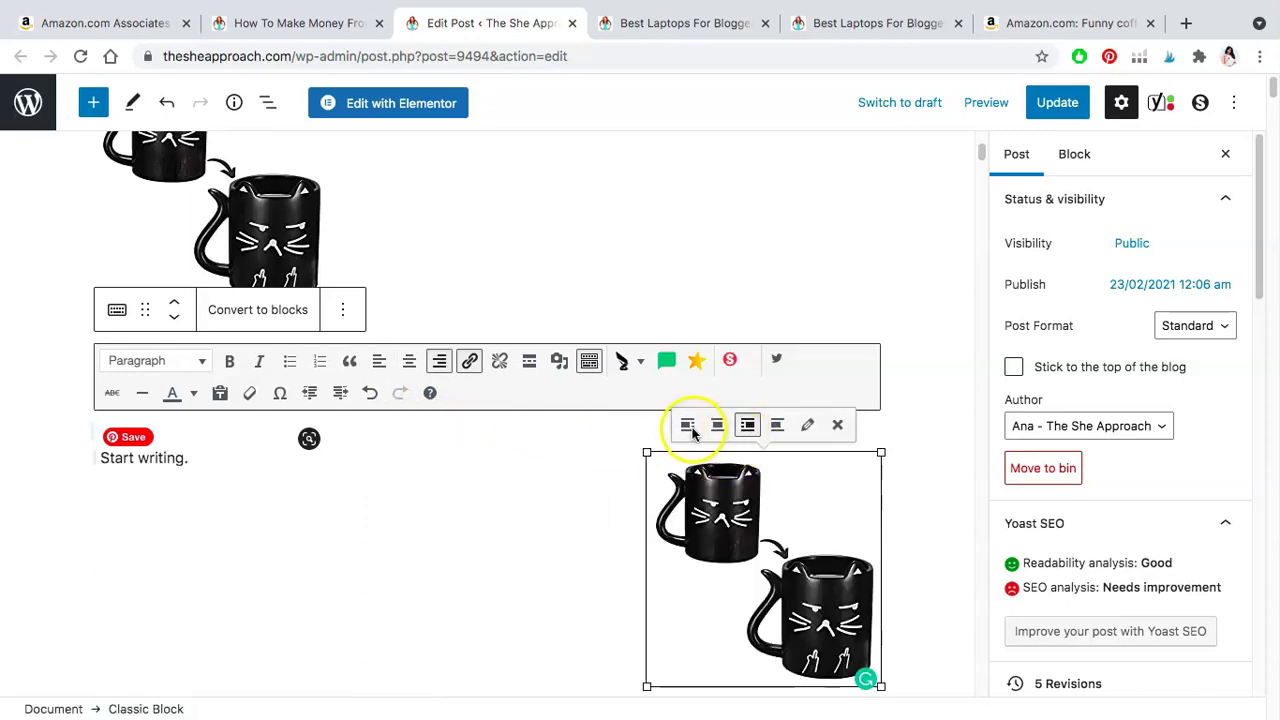
pyautogui.click(688, 425)
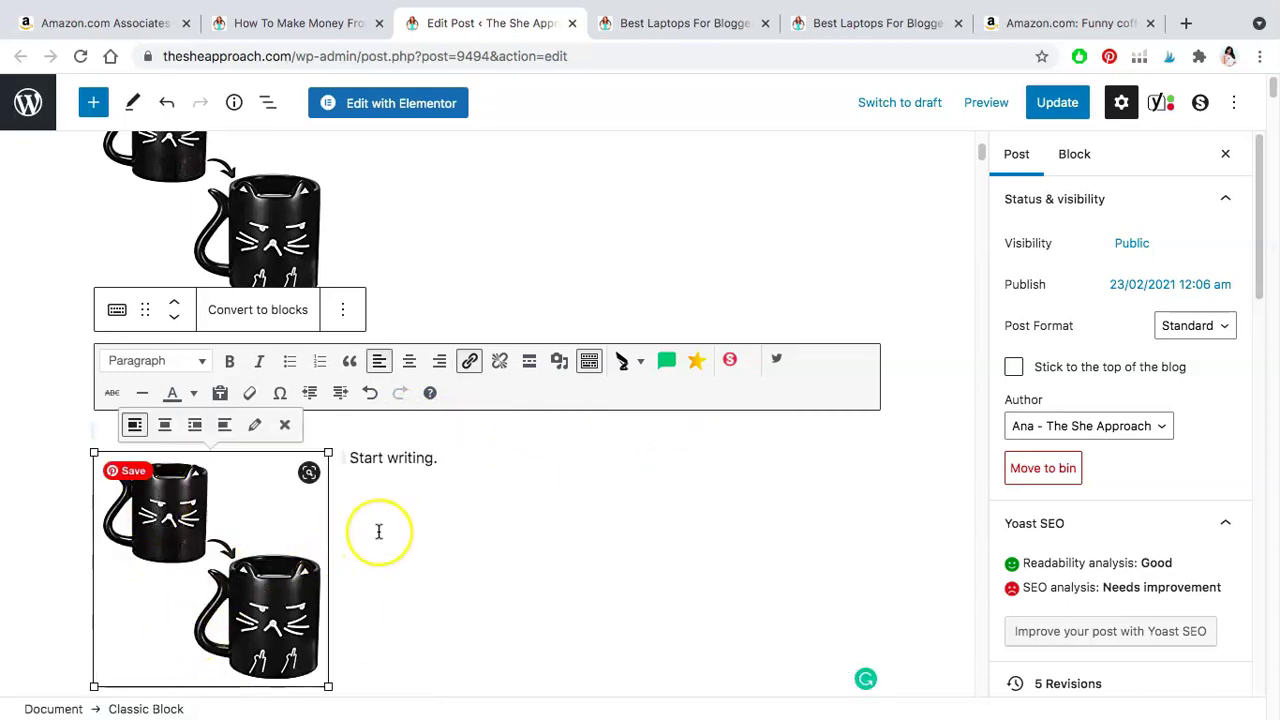
# Preview the post and examine the text wrapping beside the mug image and the Macbook Air 13 section's paired images
pyautogui.click(986, 102)
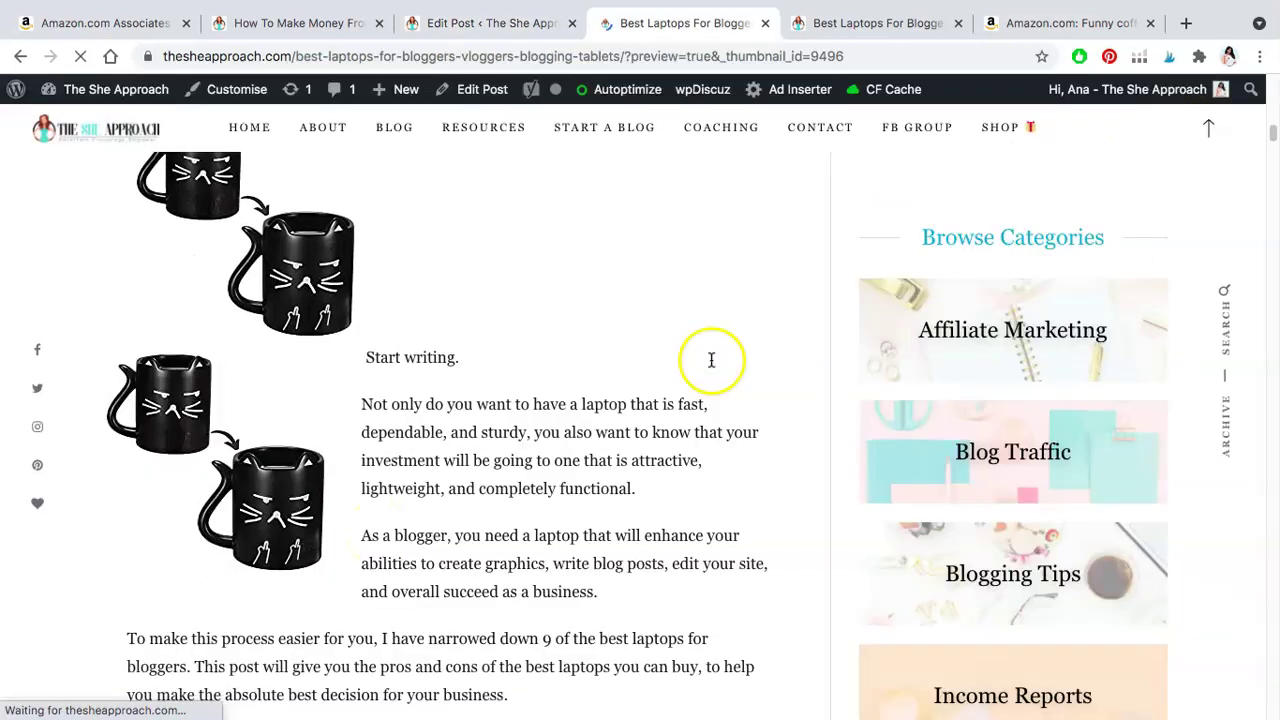
pyautogui.scroll(-1, 350, 447)
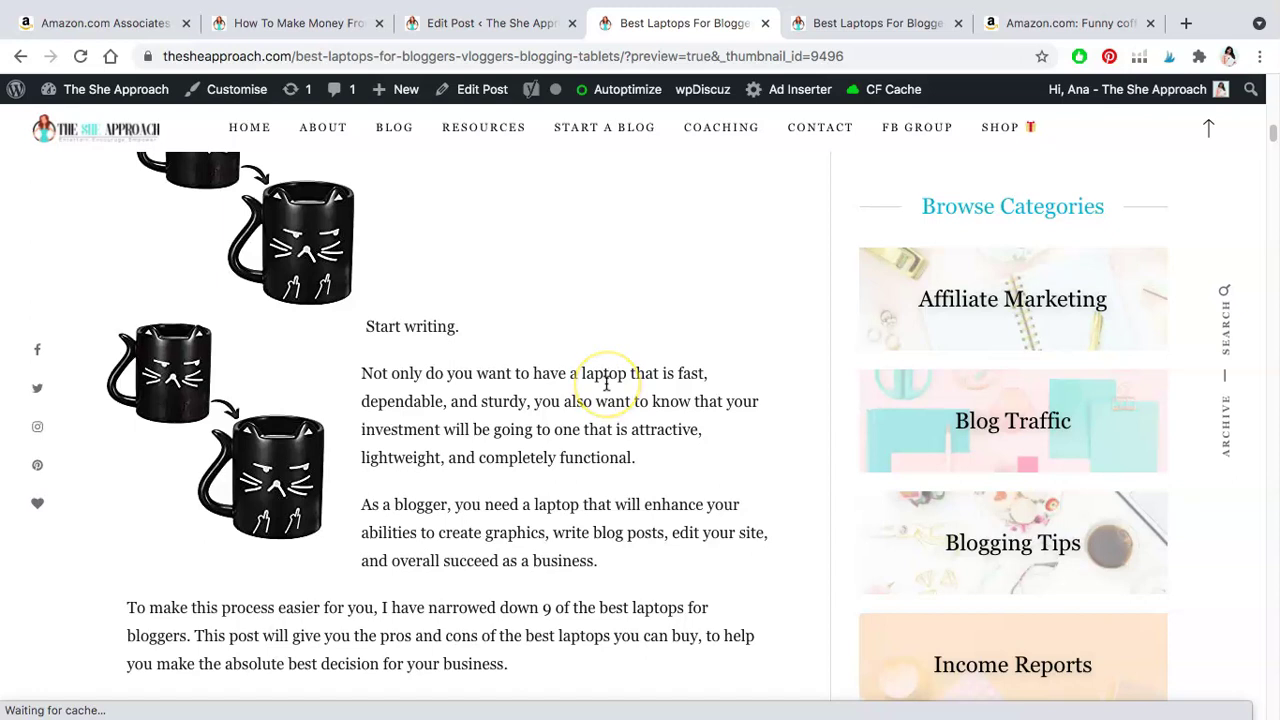
pyautogui.moveTo(483, 127)
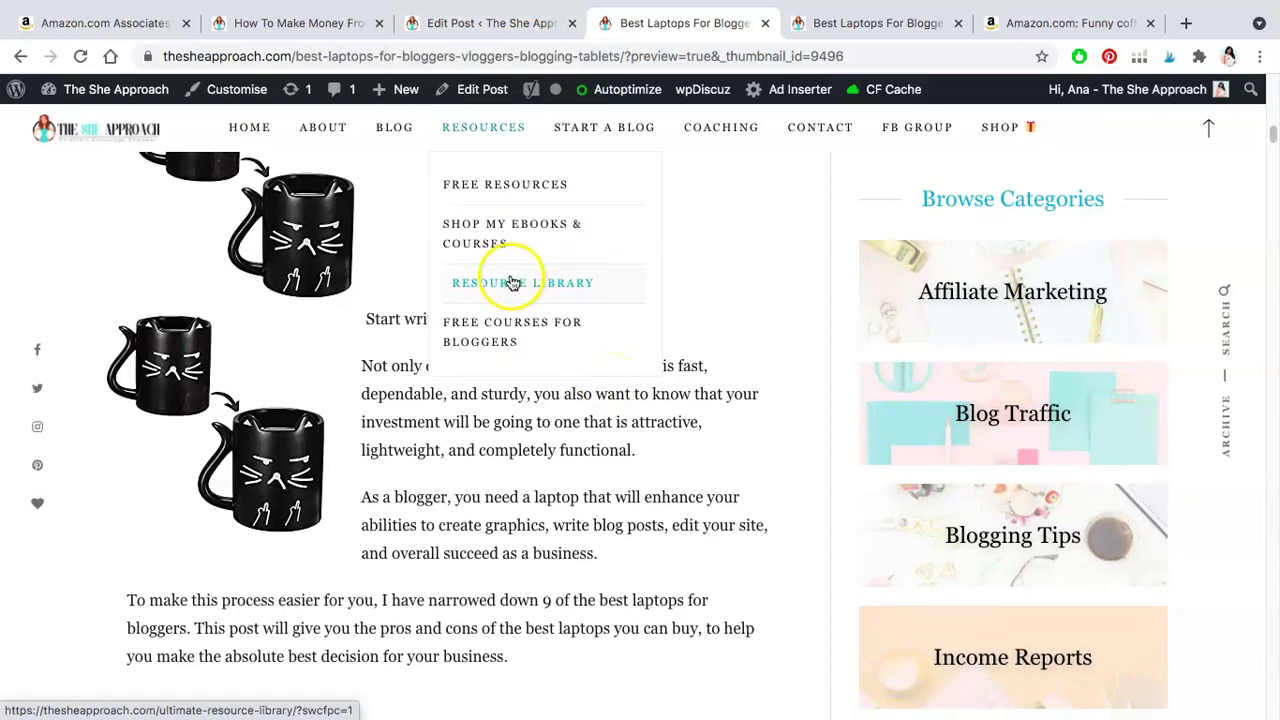
pyautogui.scroll(-20, 405, 330)
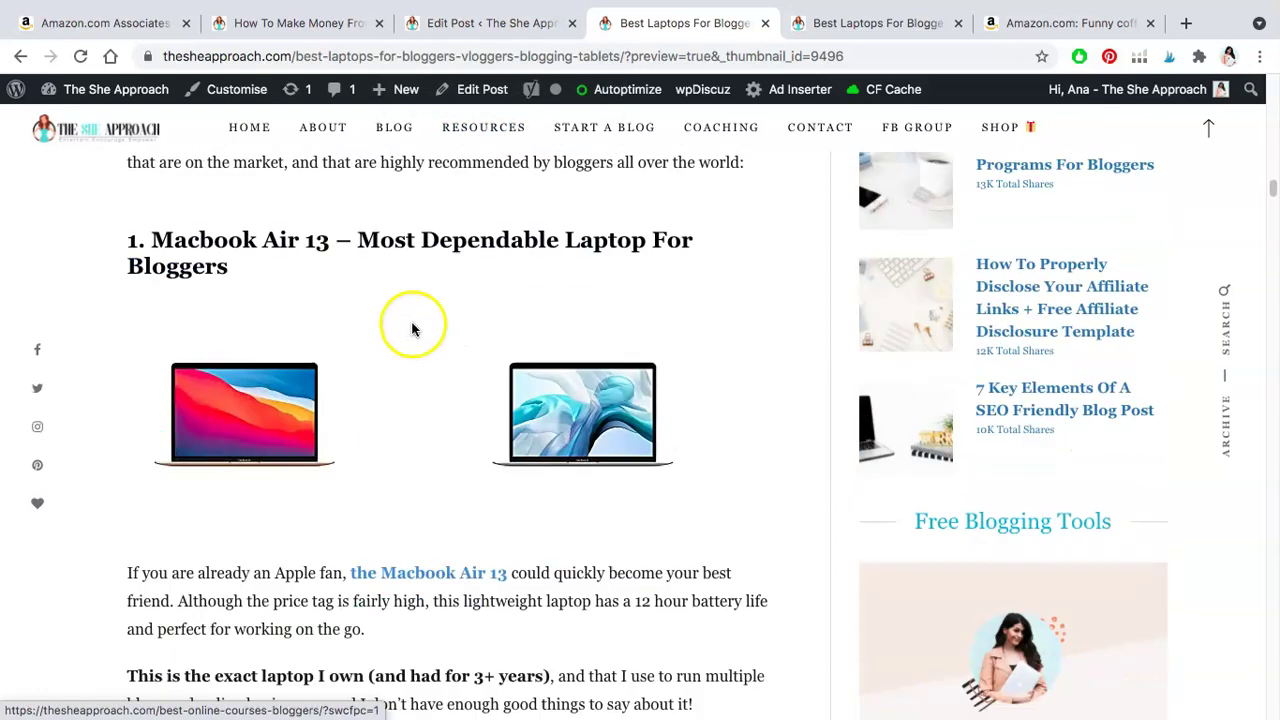
# Back in the post editor, search the blocks for "col" and insert a 50/50 Columns block above the "Why You Need a Dependable Laptop For Blogging" heading
pyautogui.click(517, 33)
pyautogui.click(449, 497)
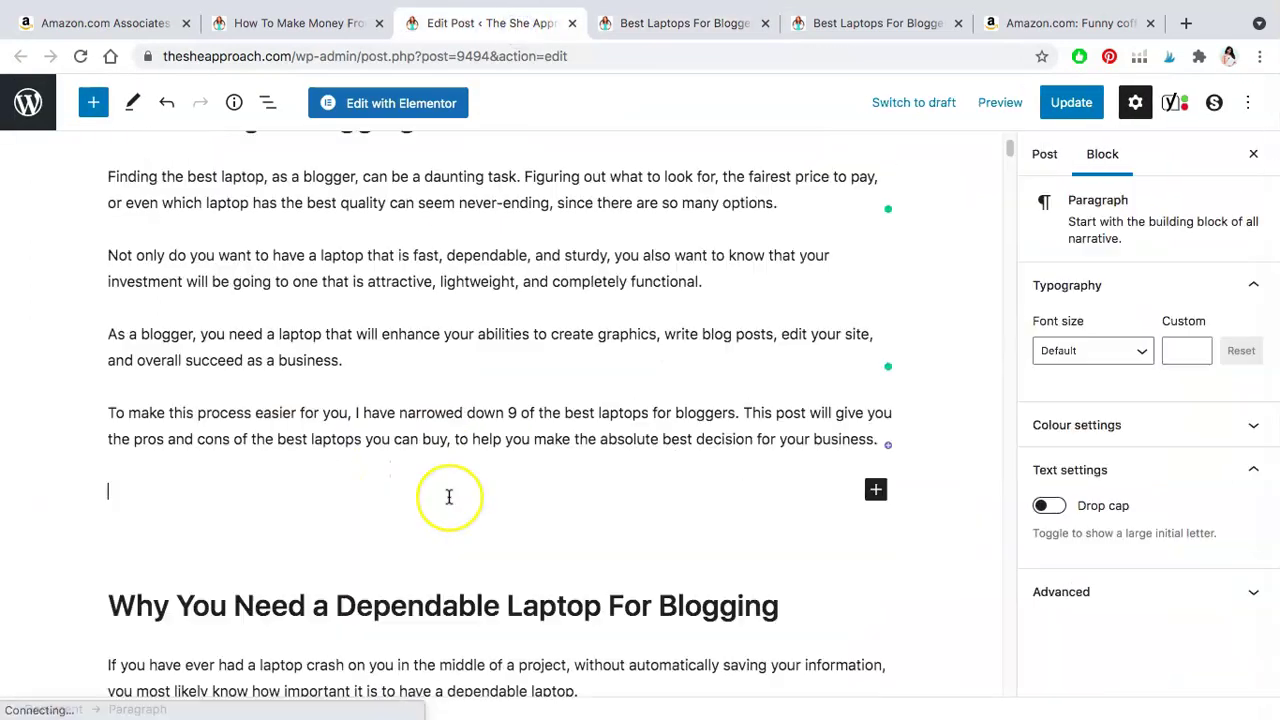
pyautogui.click(874, 490)
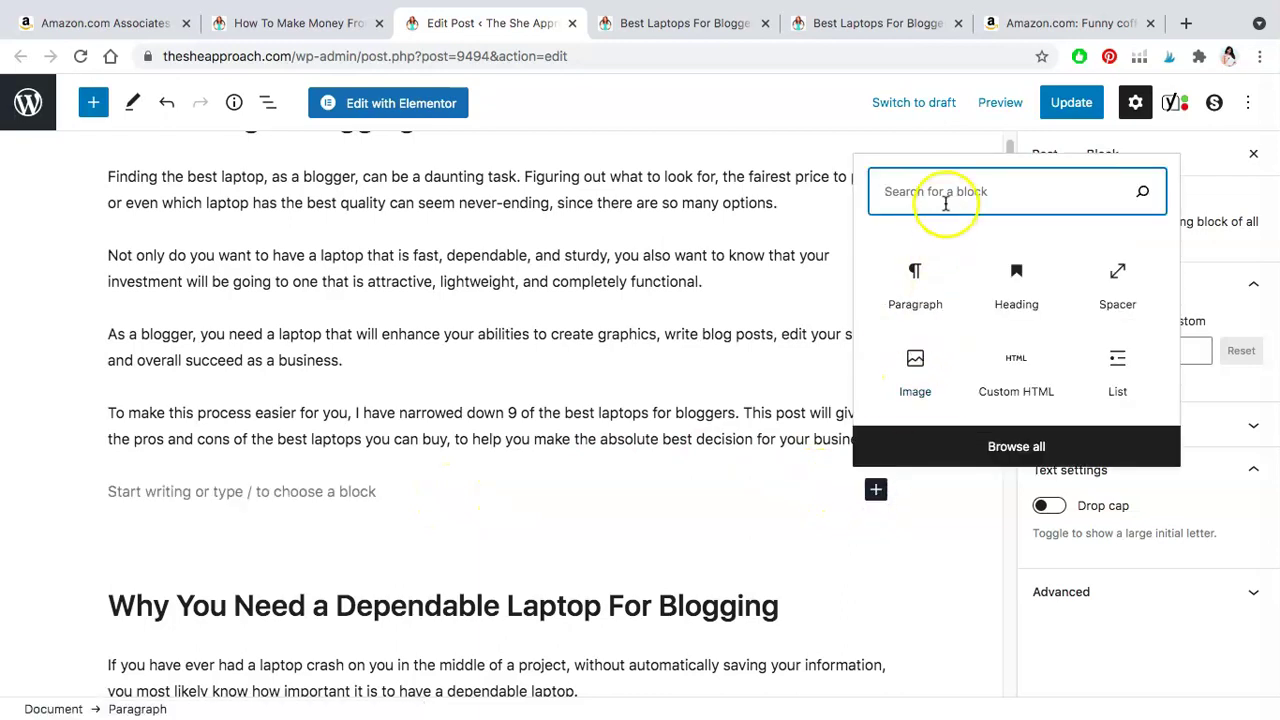
pyautogui.write('col')
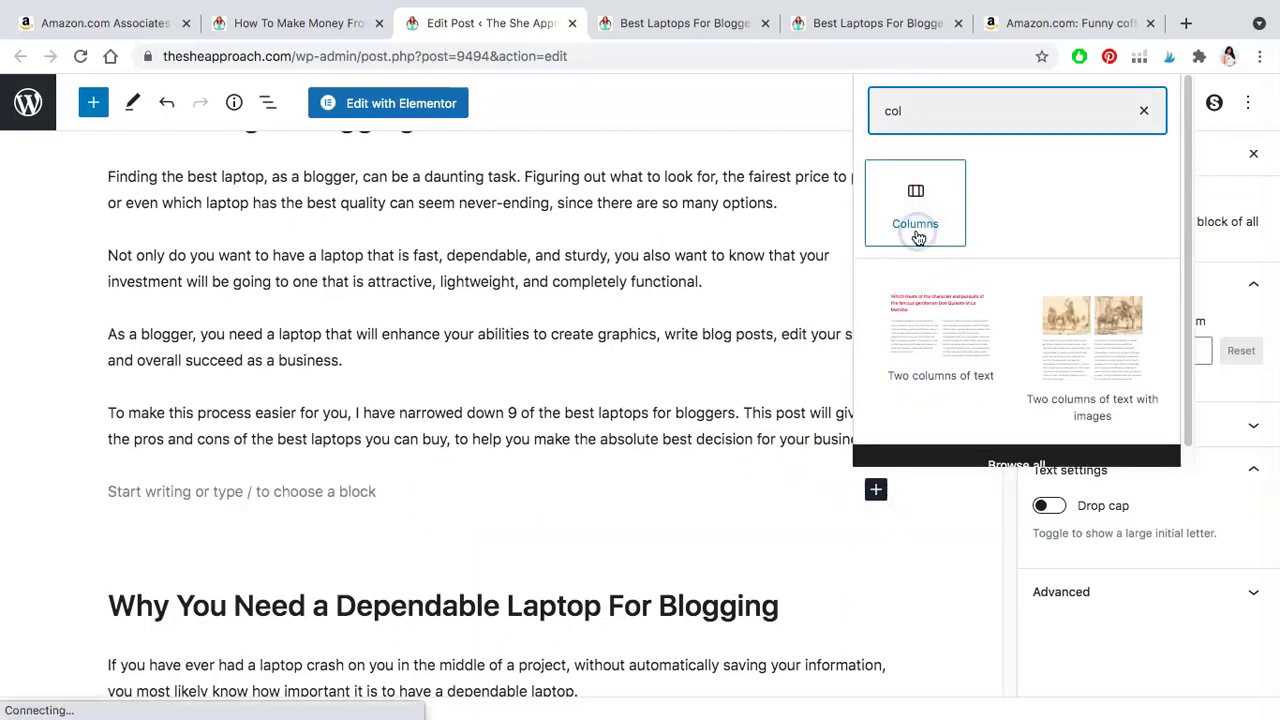
pyautogui.click(918, 237)
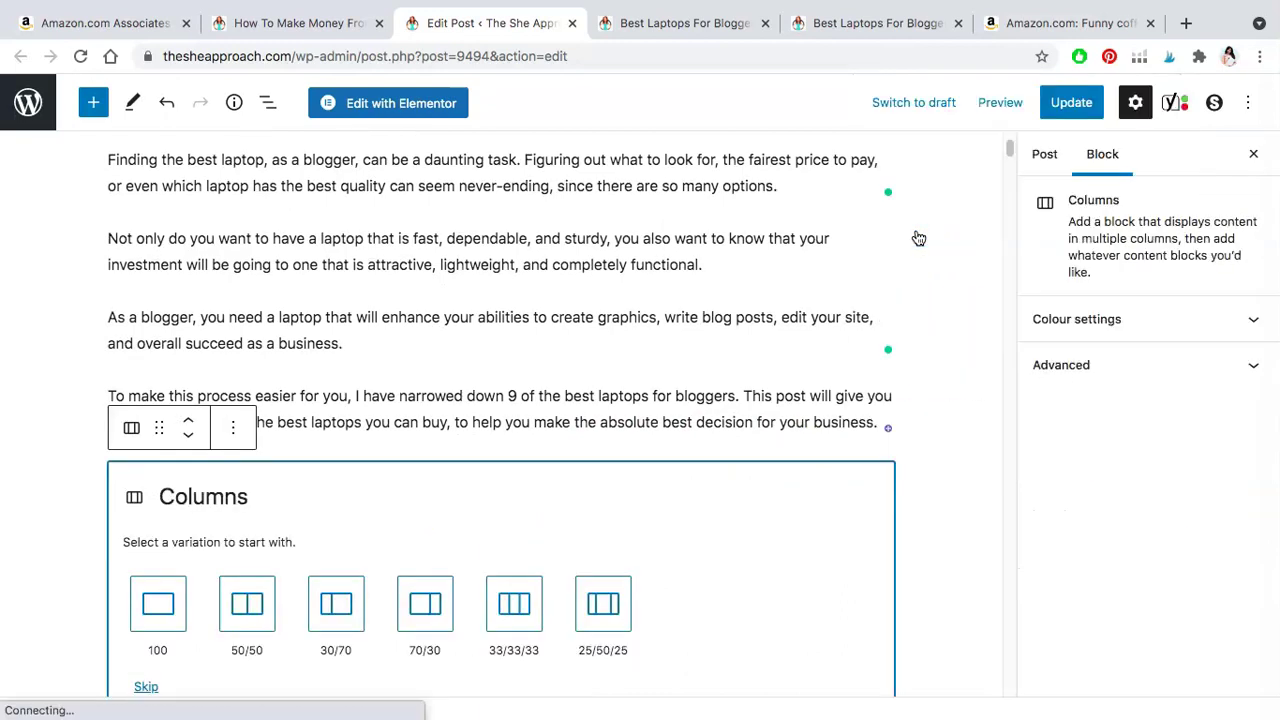
pyautogui.click(264, 610)
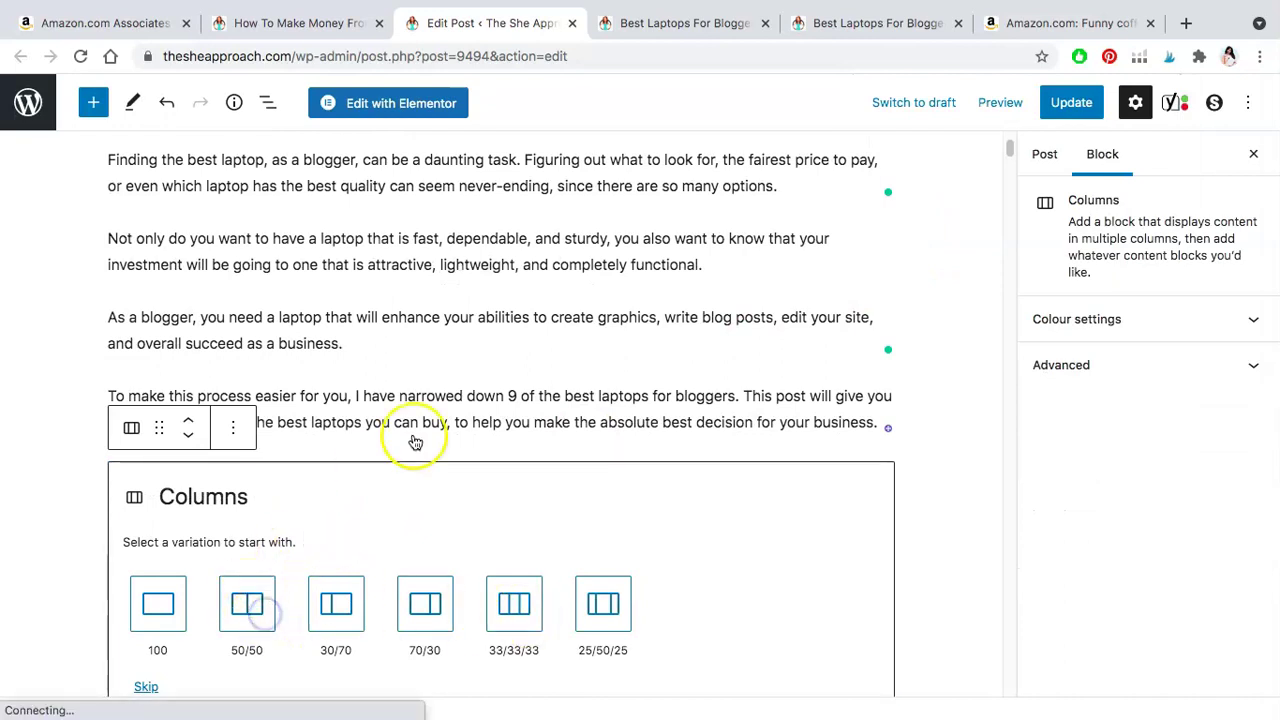
# Add a Custom HTML block to the first column and bring up the mug's large image link code on its Amazon product page
pyautogui.click(293, 479)
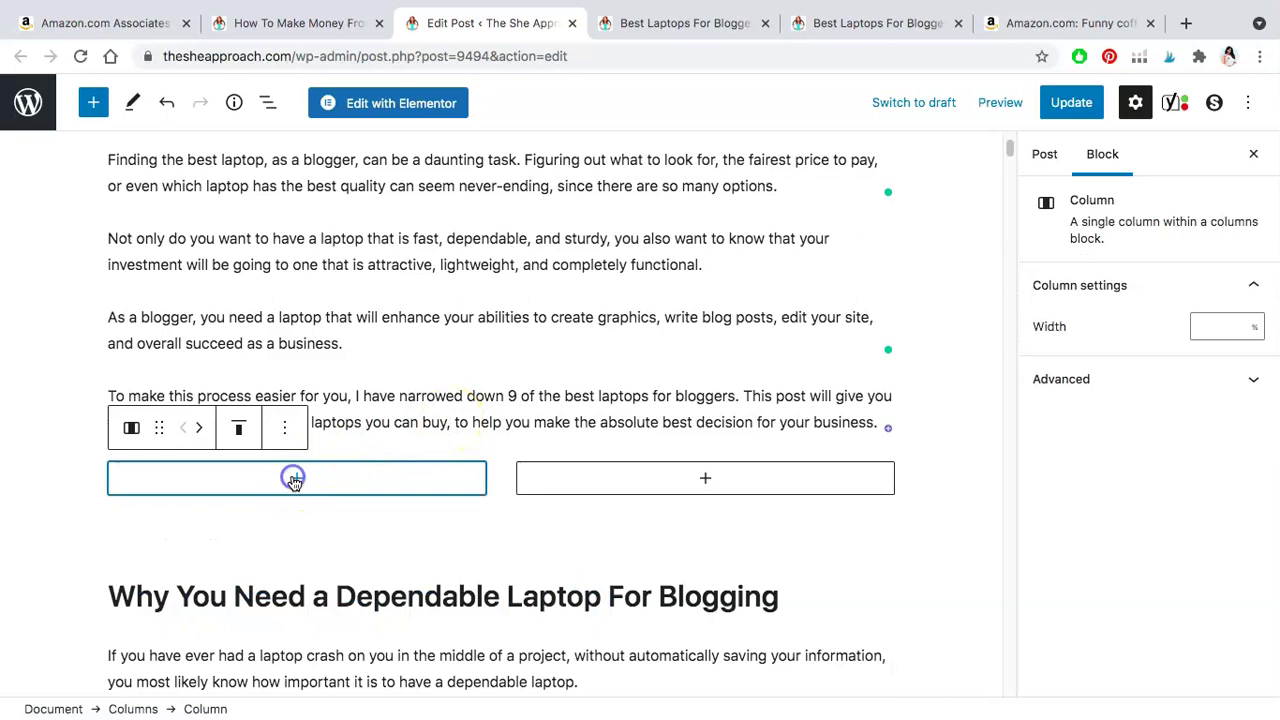
pyautogui.click(298, 358)
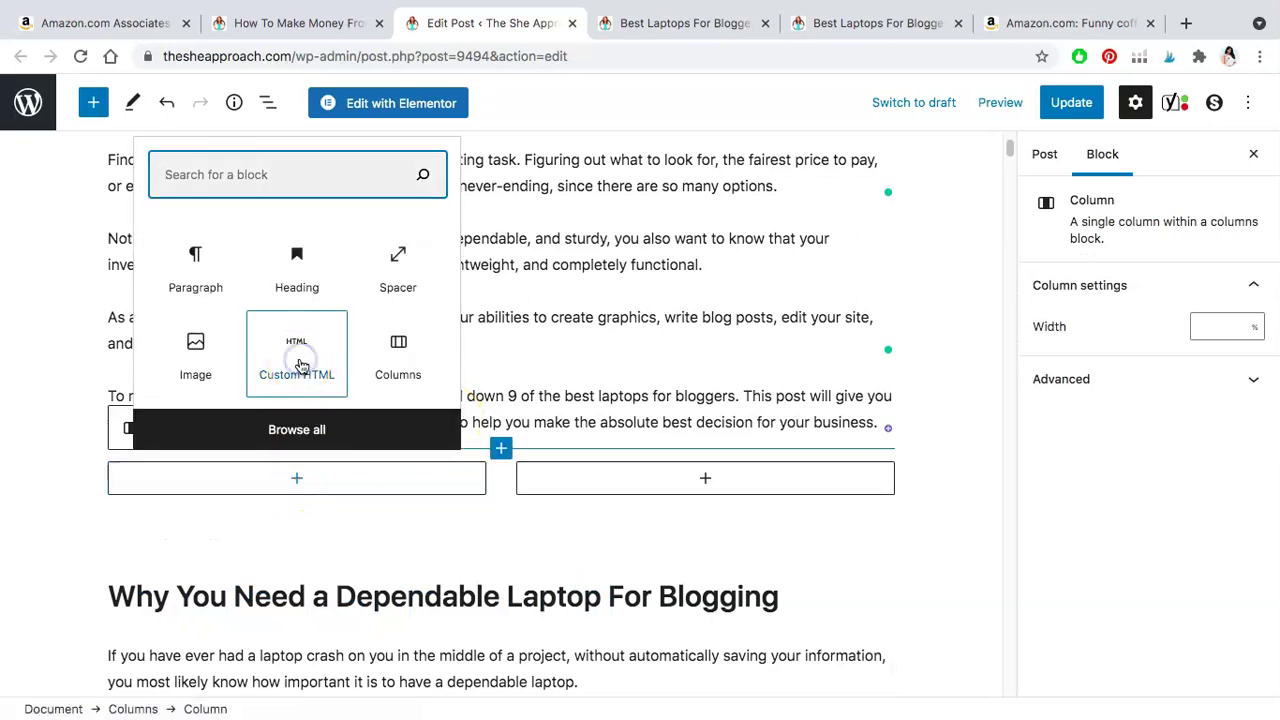
pyautogui.click(1065, 33)
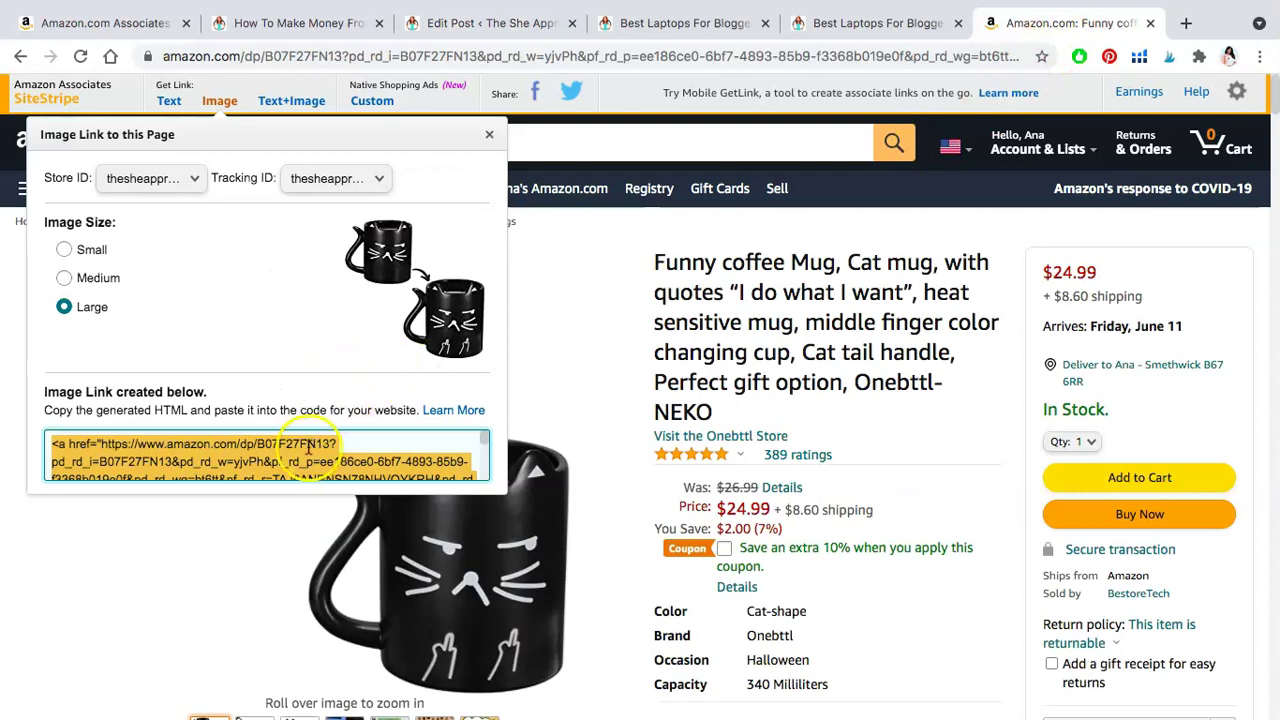
pyautogui.click(219, 101)
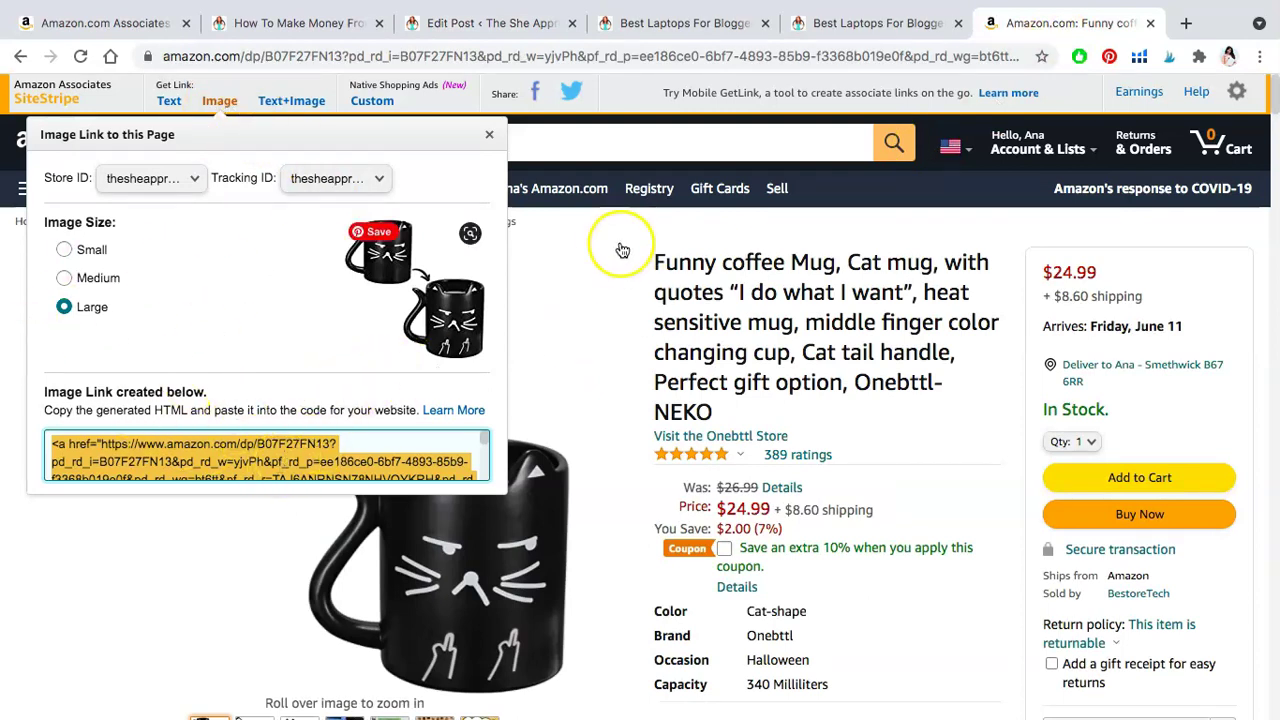
# Examine the two side-by-side laptop images under the Macbook Air 13 heading in the post preview
pyautogui.click(660, 23)
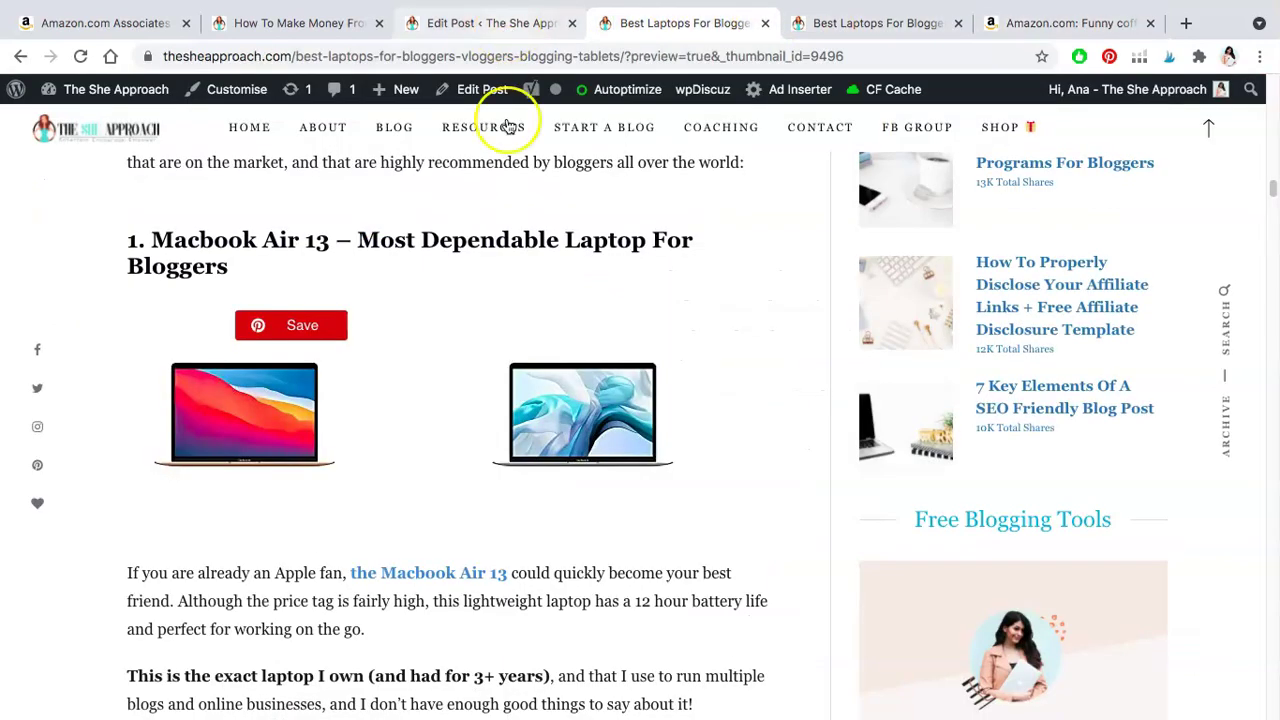
pyautogui.scroll(-1, 680, 275)
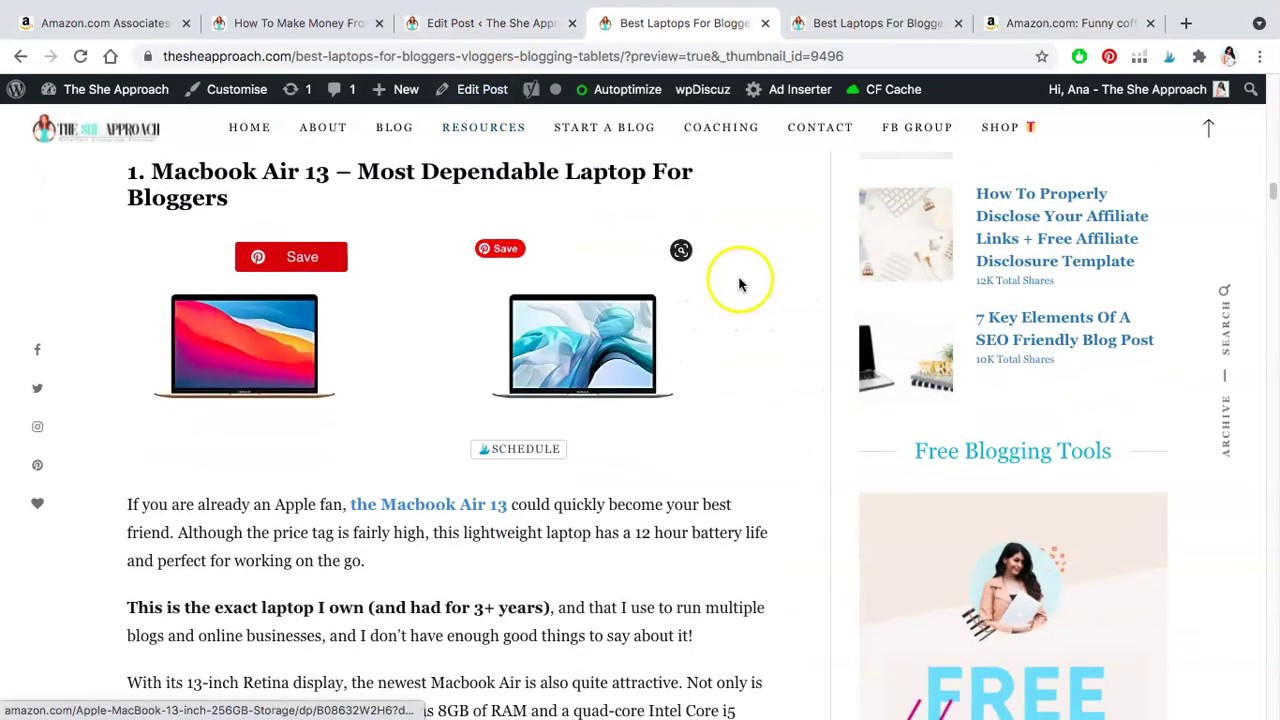
pyautogui.click(793, 262)
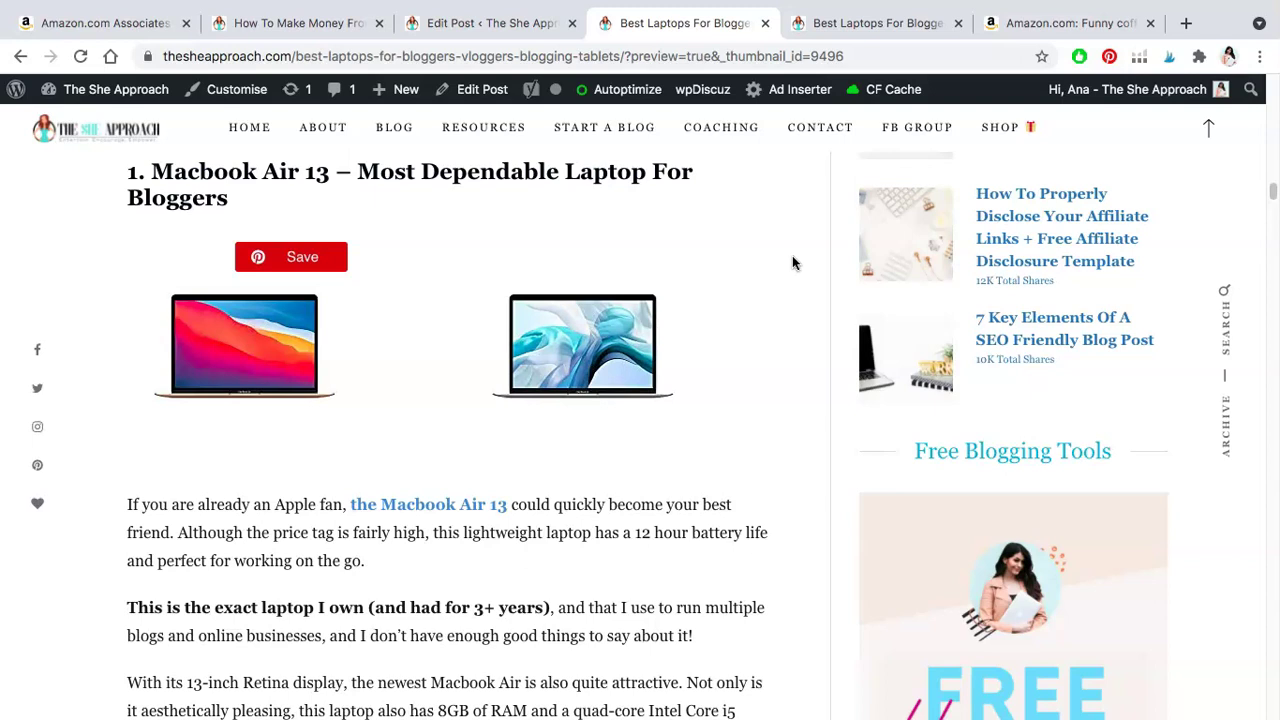
# Open the article on properly disclosing affiliate links, view its example disclaimer, and switch back to the Amazon affiliate article
pyautogui.click(1030, 243)
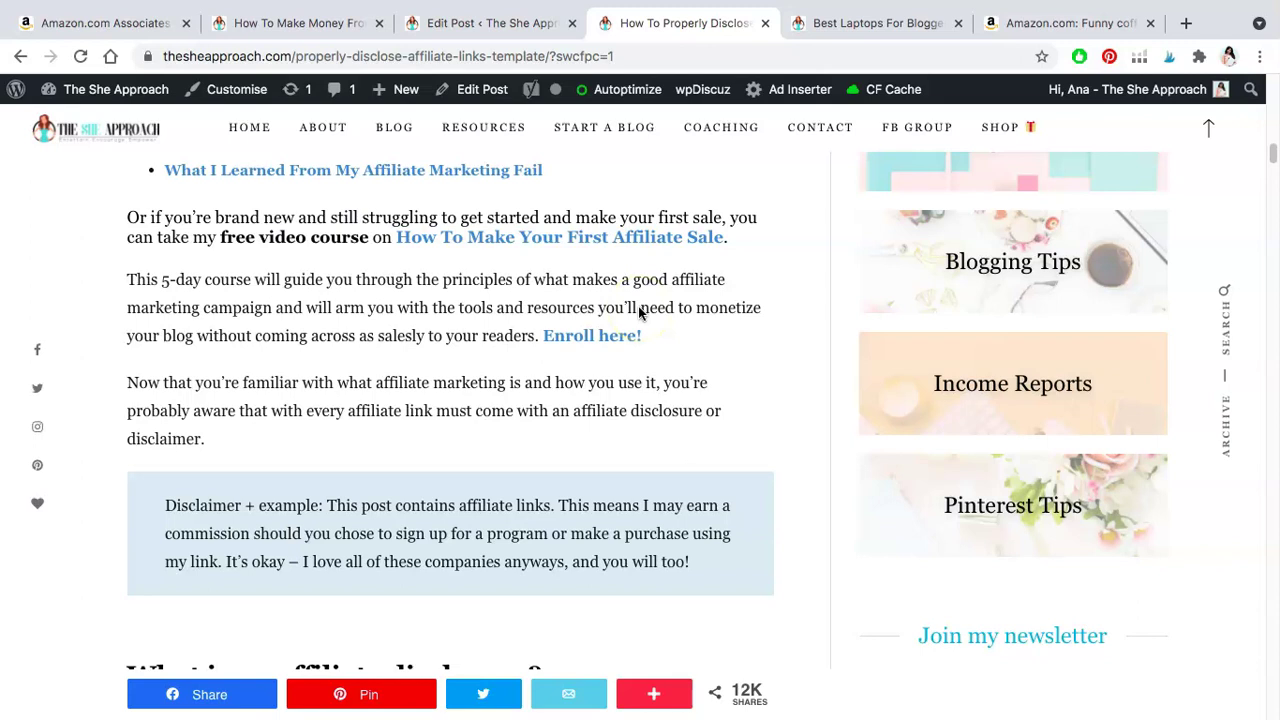
pyautogui.click(612, 309)
pyautogui.click(115, 22)
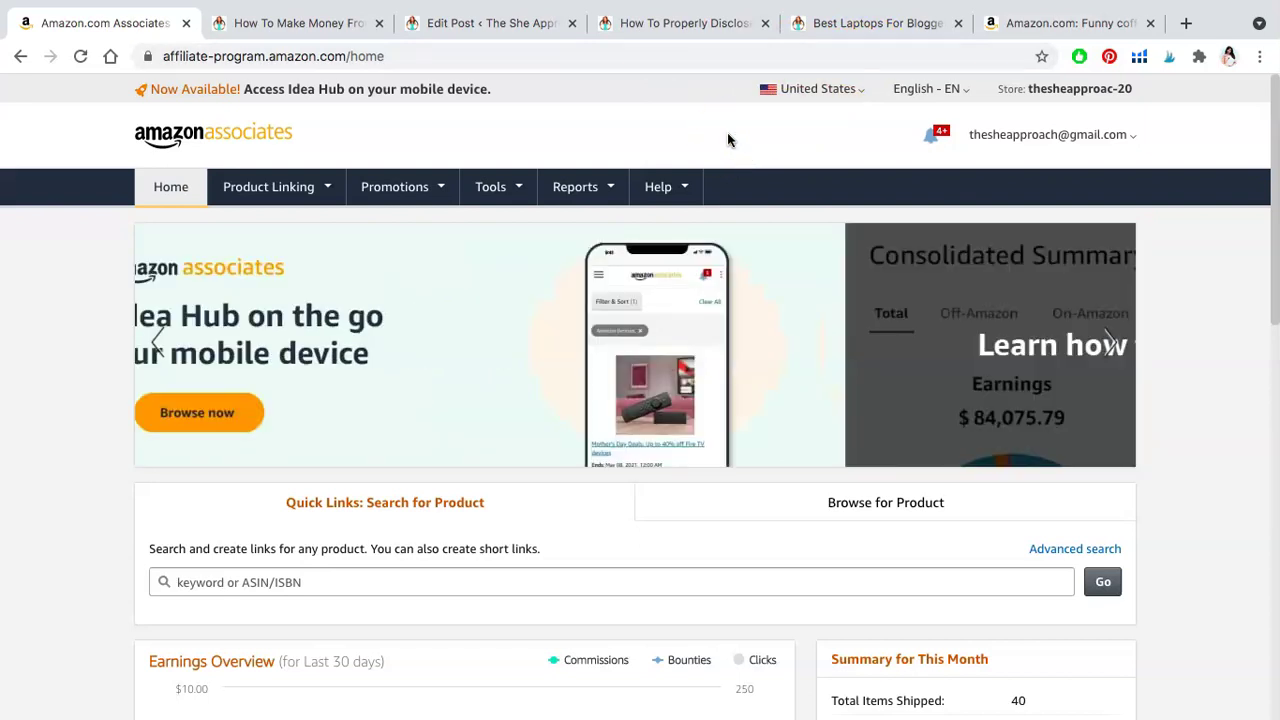
pyautogui.hotkey('ctrl', 'Tab')
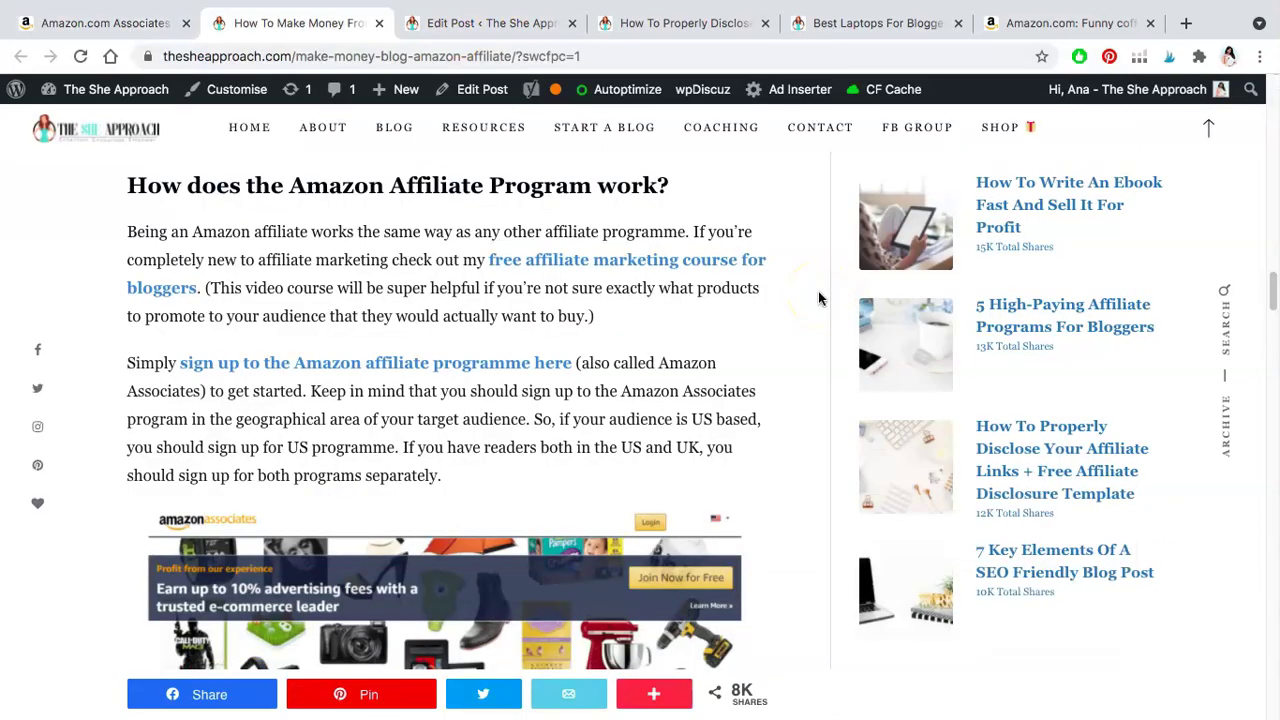